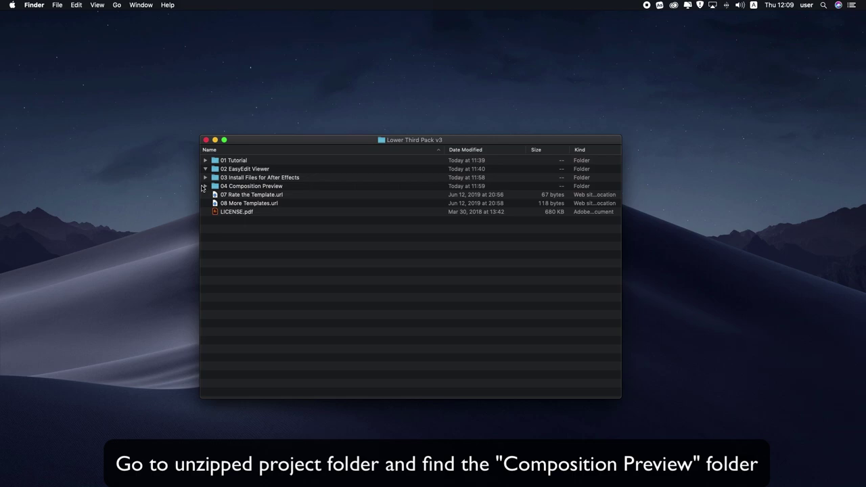
# Step: Expand 04 Composition Preview and open preview.html in Safari
pyautogui.click(205, 186)
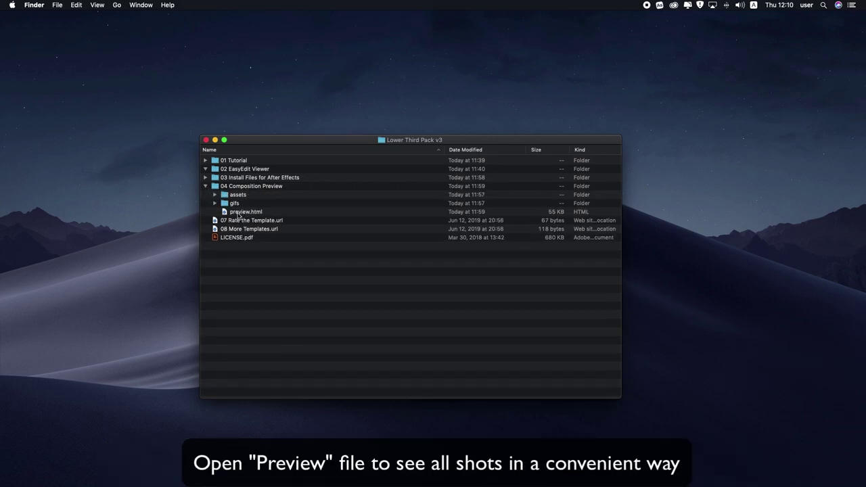
pyautogui.doubleClick(238, 213)
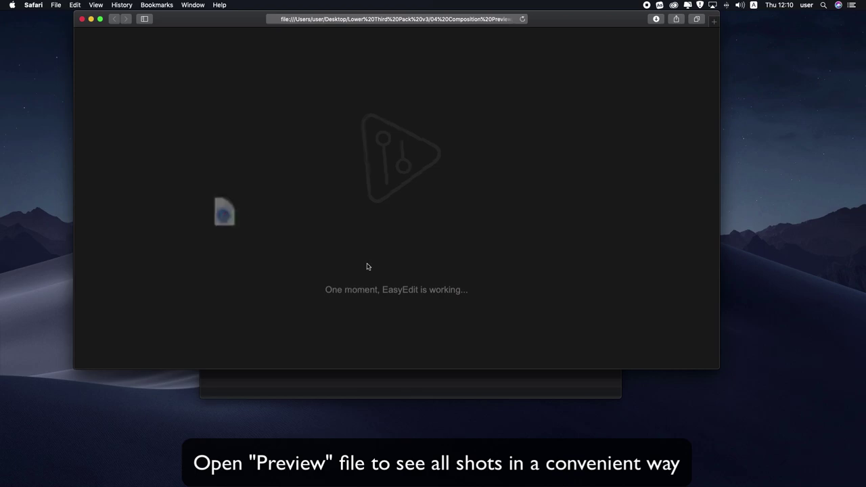
# Step: Maximise the Safari preview window and scroll down through the composition previews
pyautogui.click(100, 20)
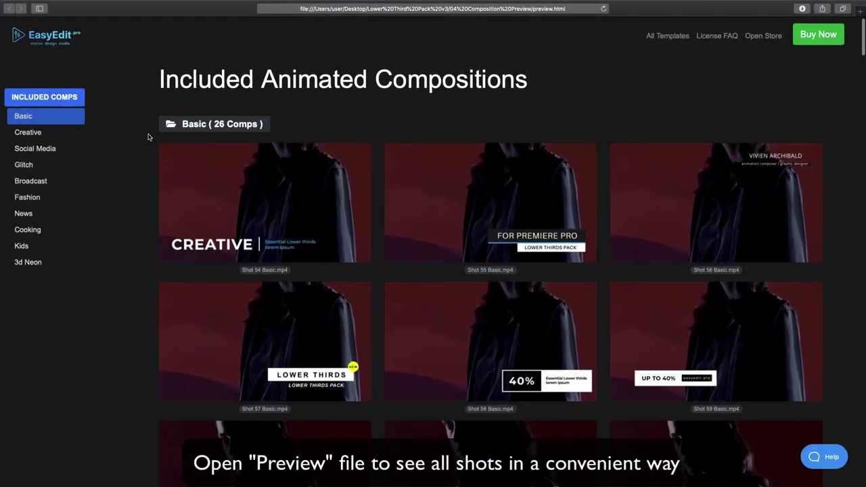
pyautogui.scroll(-3, 148, 137)
pyautogui.scroll(-5, 148, 137)
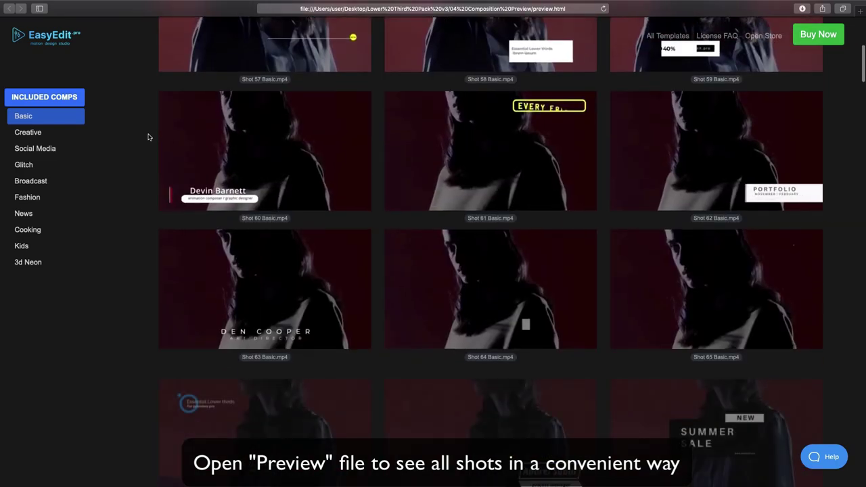
pyautogui.scroll(-5, 148, 138)
pyautogui.scroll(-5, 149, 137)
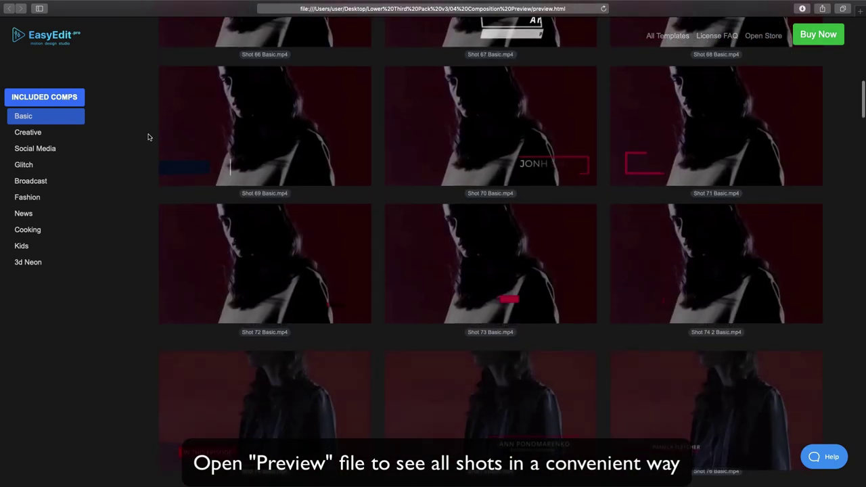
pyautogui.scroll(-3, 148, 137)
pyautogui.scroll(-4, 148, 137)
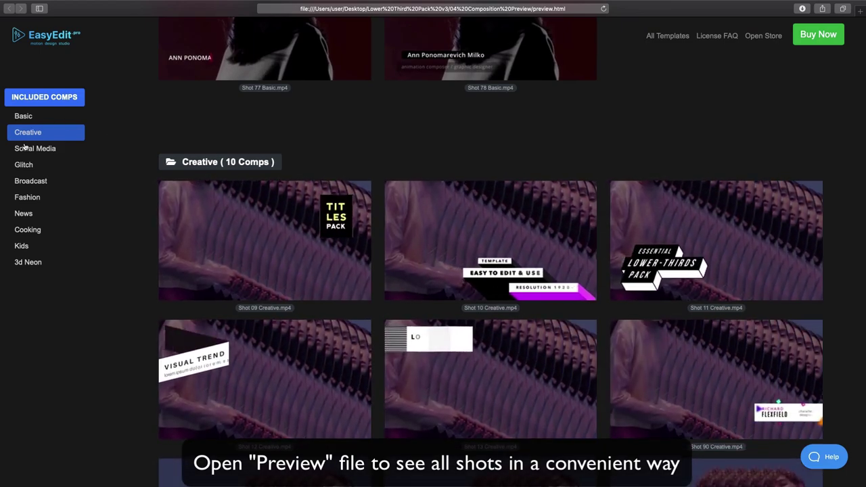
# Step: Browse the Broadcast, Fashion, Cooking, Kids and 3d Neon preview categories
pyautogui.click(24, 184)
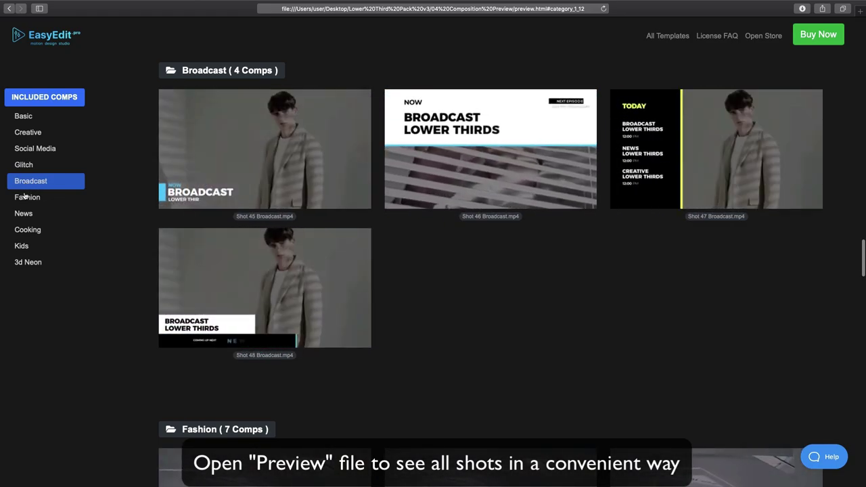
pyautogui.click(25, 199)
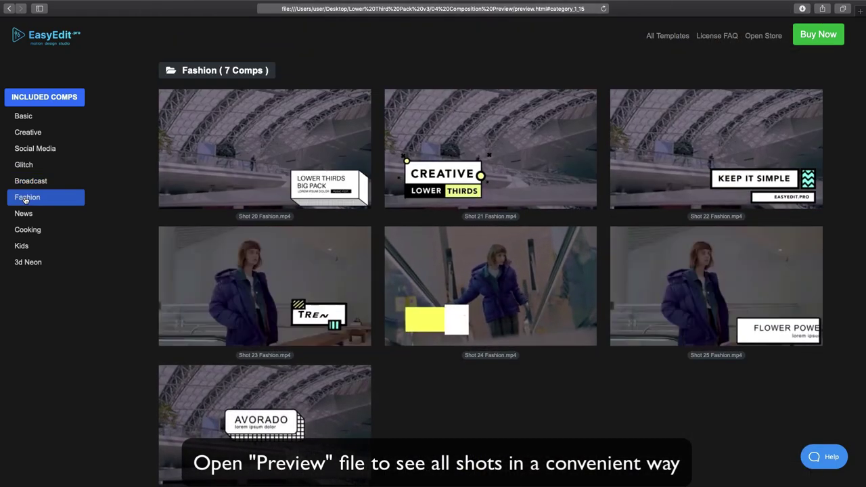
pyautogui.click(24, 236)
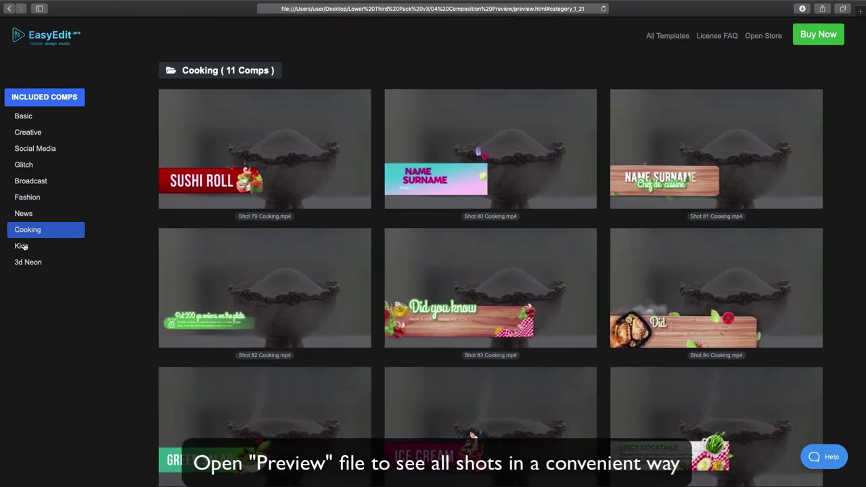
pyautogui.click(22, 248)
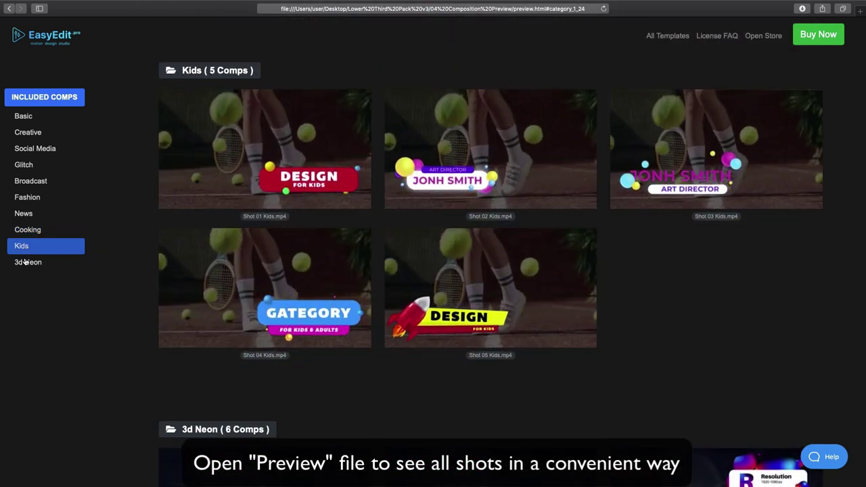
pyautogui.click(25, 262)
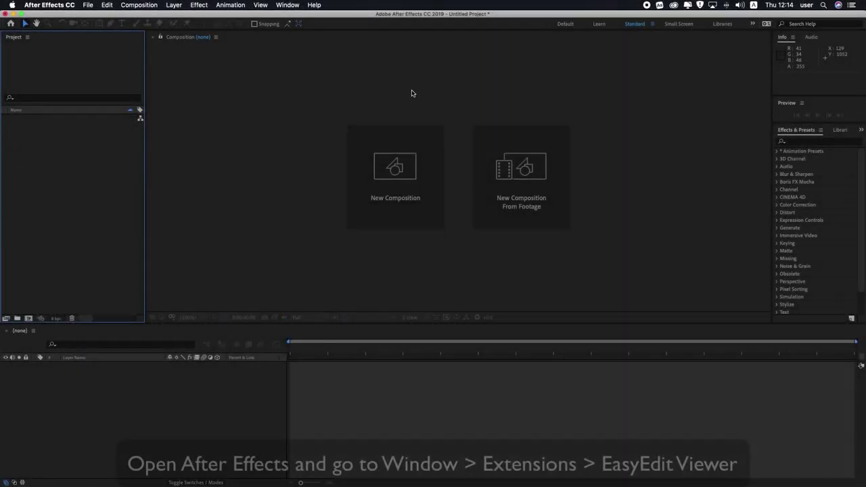
# Step: Launch the EasyEdit Viewer extension from the Window menu and widen its panel
pyautogui.click(295, 8)
pyautogui.moveTo(308, 54)
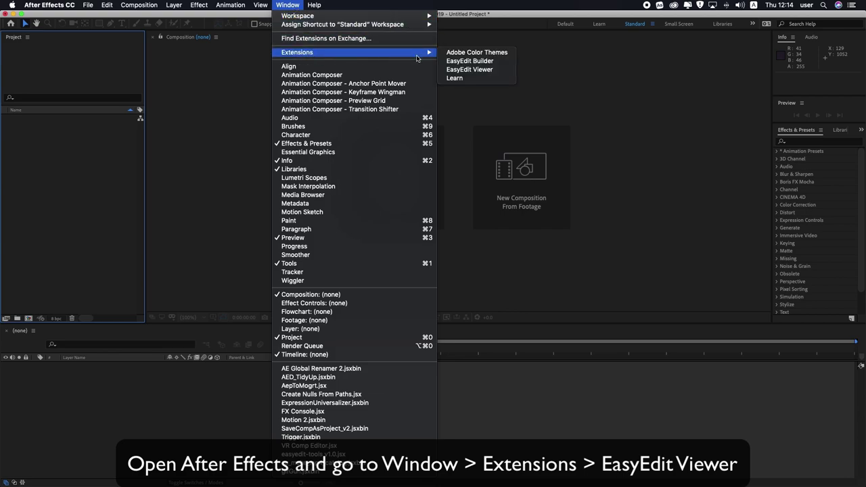
pyautogui.click(482, 73)
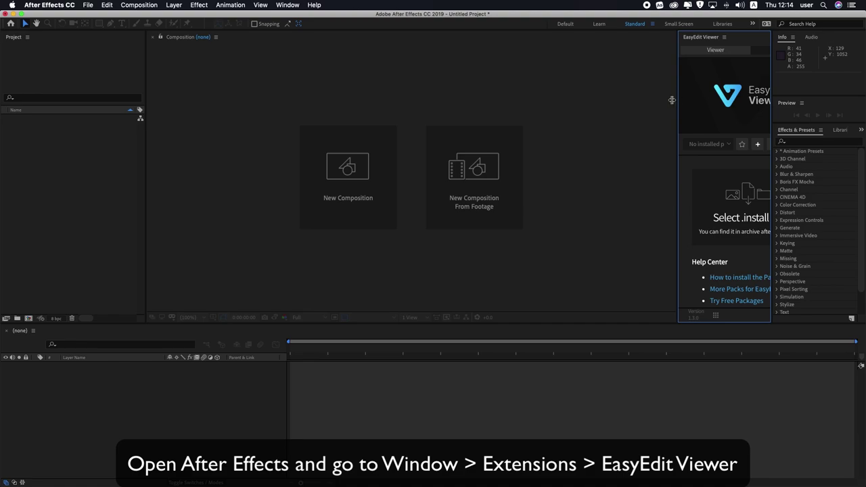
pyautogui.moveTo(672, 100); pyautogui.dragTo(561, 104)
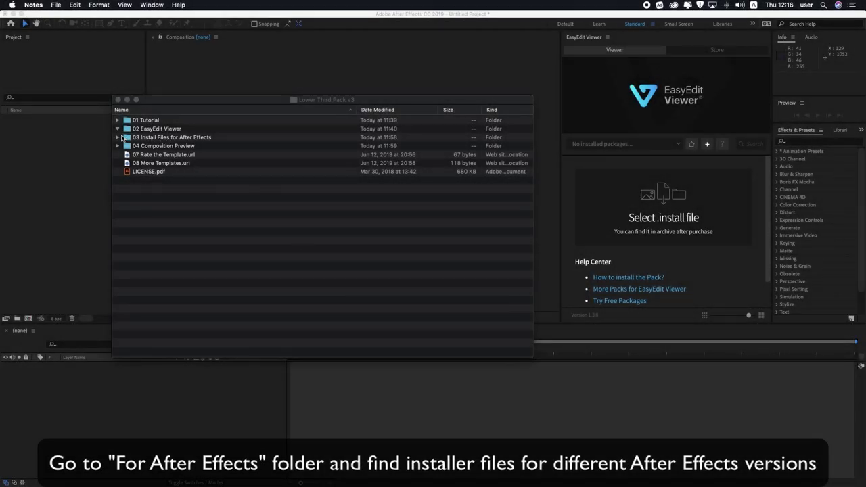
# Step: Expand 03 Install Files for After Effects in Finder, then minimise the window
pyautogui.click(119, 138)
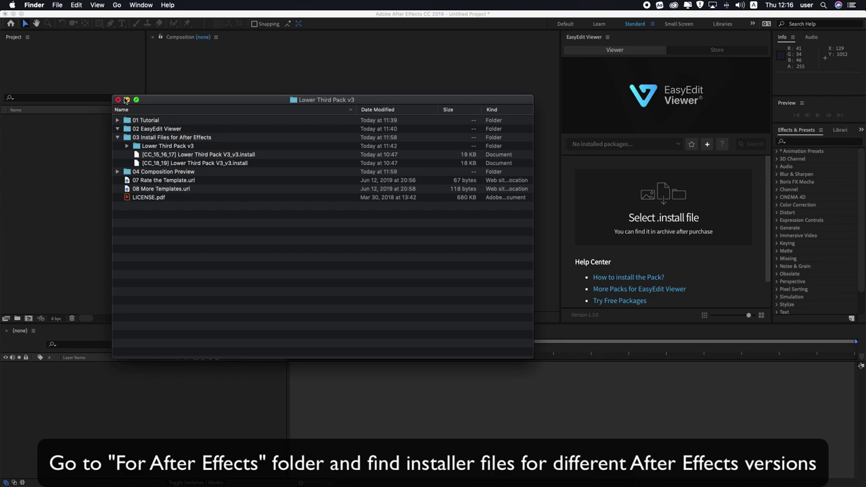
pyautogui.click(127, 100)
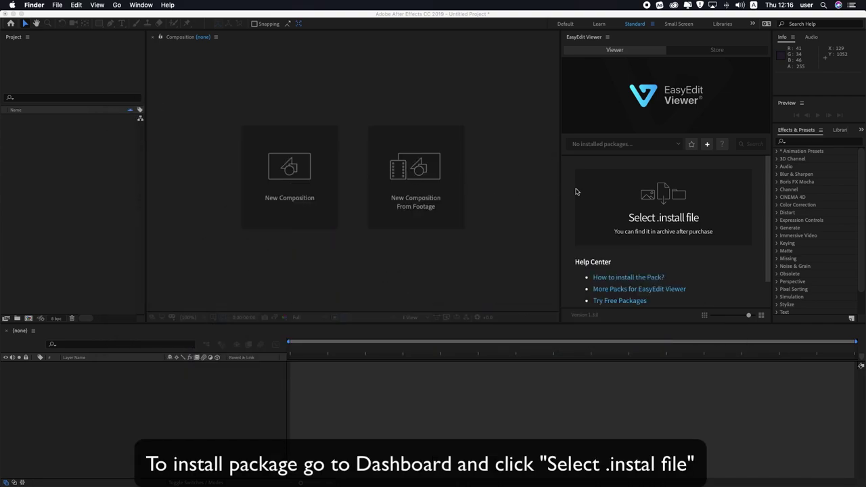
# Step: Load the CC_18_19 .install file and activate Lower Third Pack V3 with the purchase code
pyautogui.click(658, 213)
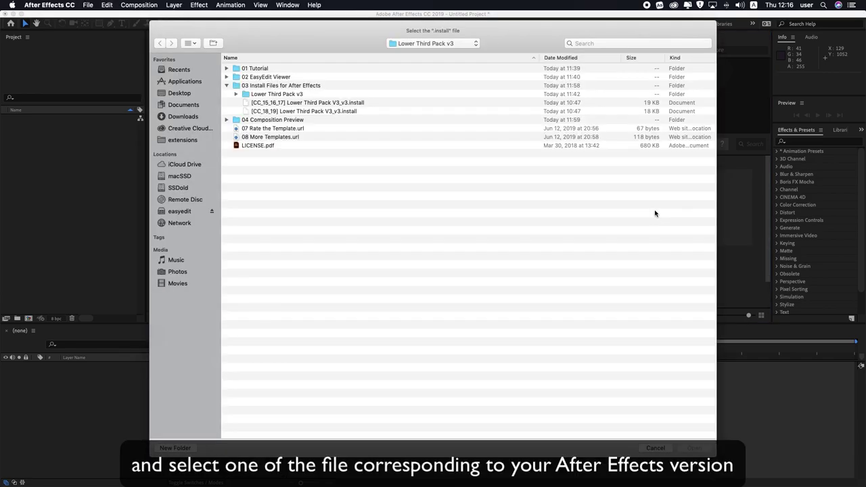
pyautogui.doubleClick(273, 113)
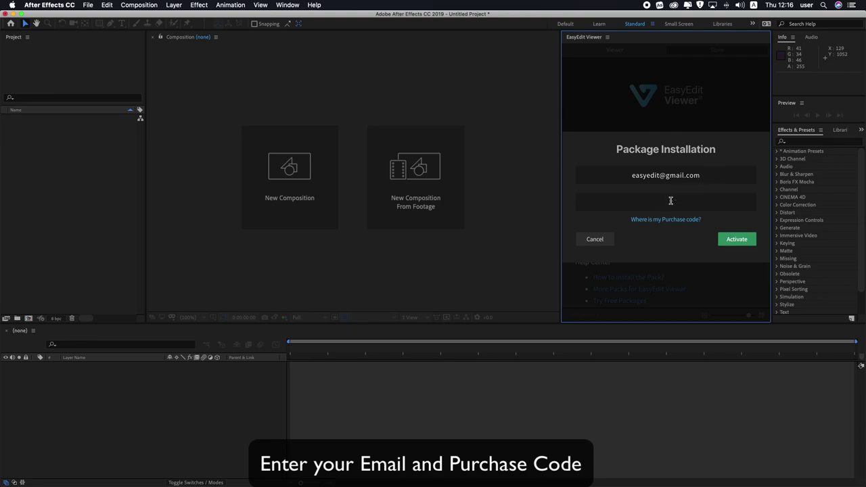
pyautogui.press('super+v')
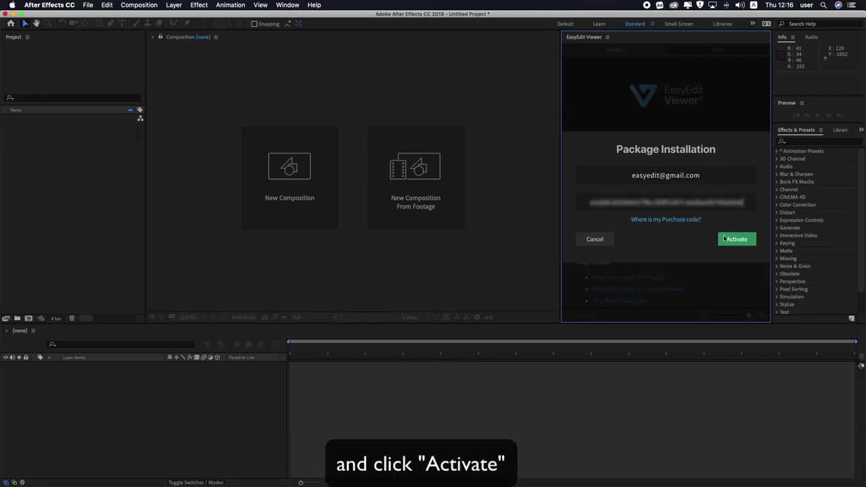
pyautogui.click(729, 243)
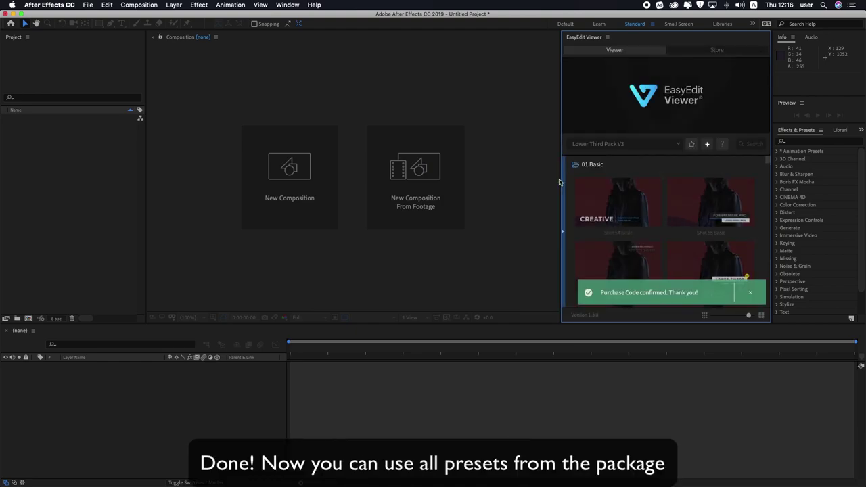
# Step: Widen EasyEdit Viewer and browse the 02 Creative, 03 Social Media, 04 Glitch and 07 News presets
pyautogui.moveTo(562, 181); pyautogui.dragTo(526, 181)
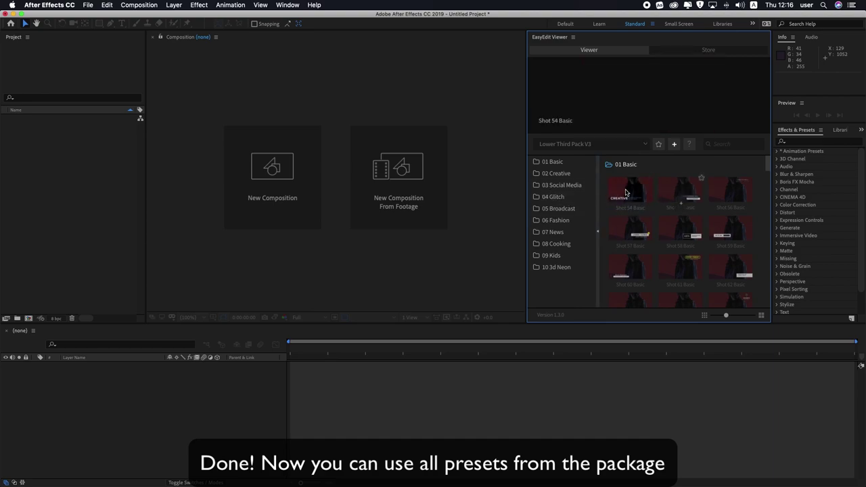
pyautogui.click(562, 176)
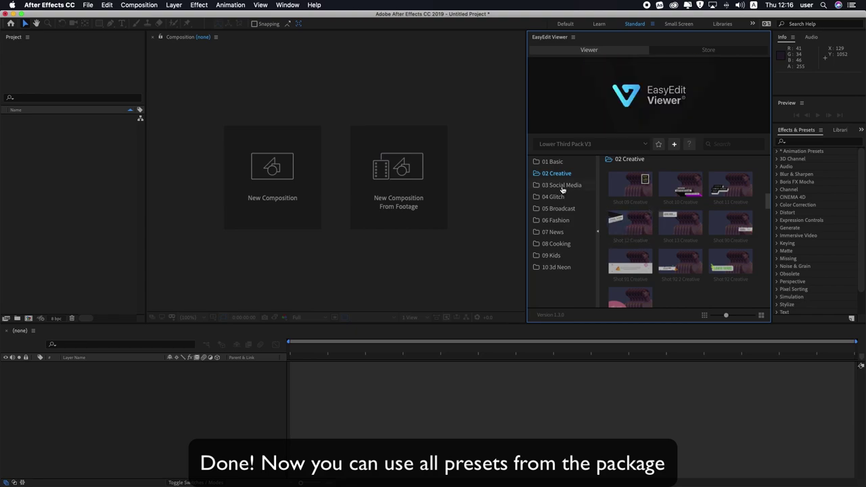
pyautogui.click(561, 187)
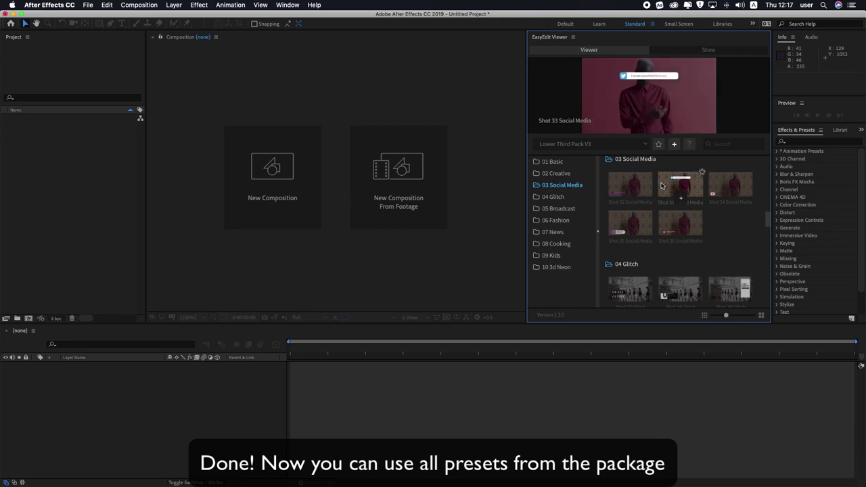
pyautogui.click(566, 198)
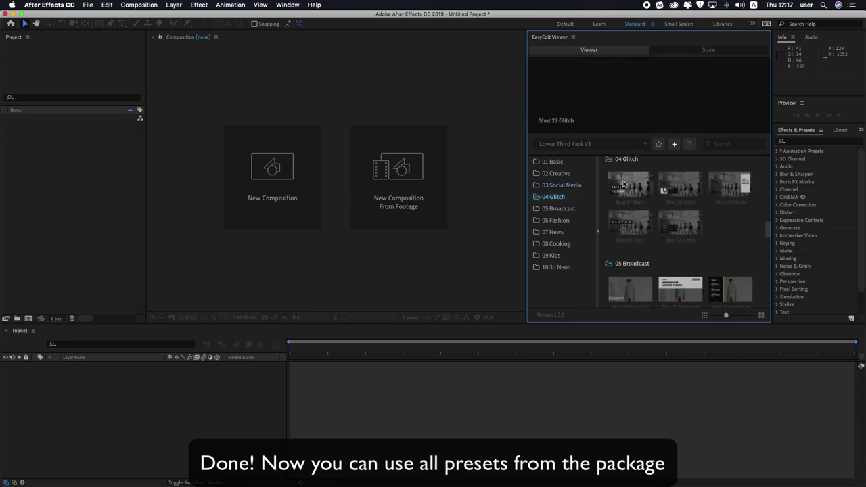
pyautogui.moveTo(673, 186)
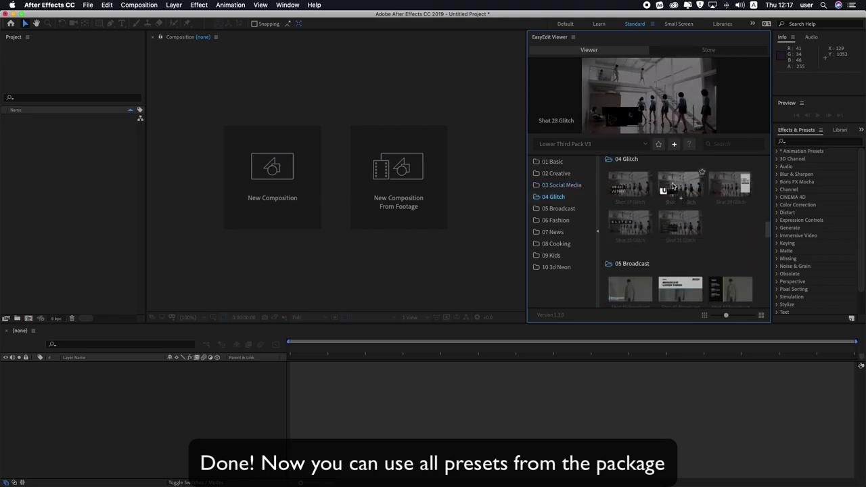
pyautogui.click(584, 231)
pyautogui.moveTo(627, 214)
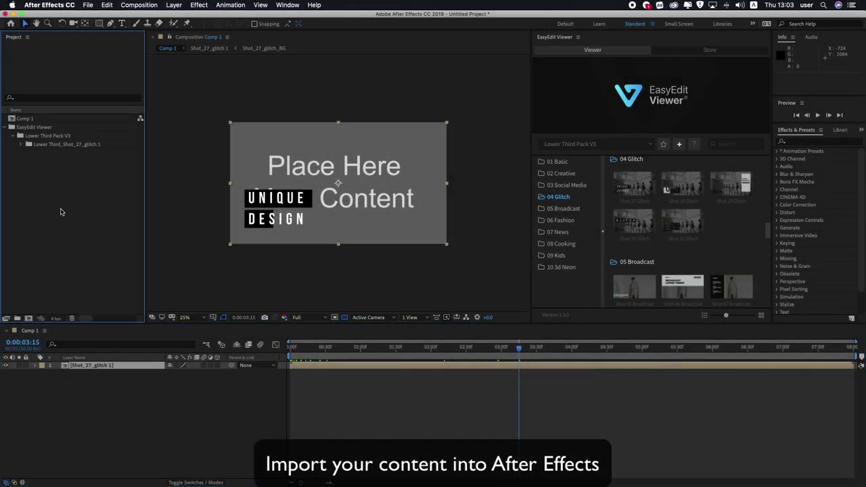
# Step: Import the 3.mp4 footage into the project via Import > File
pyautogui.rightClick(56, 210)
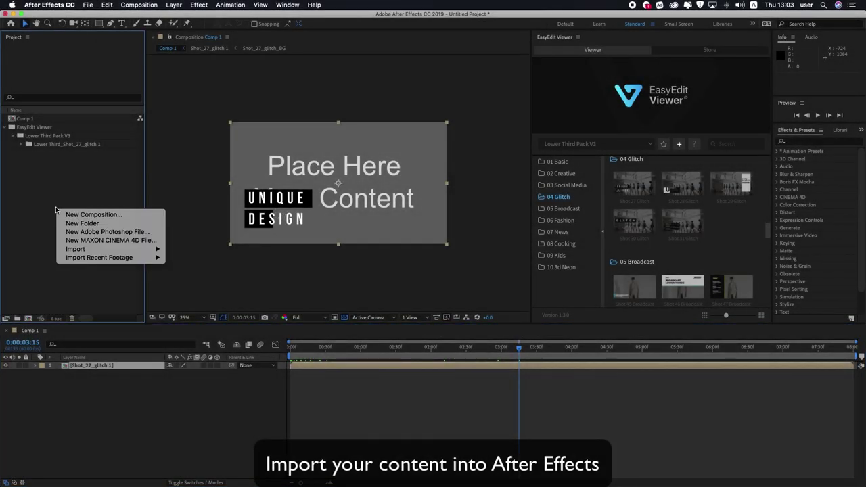
pyautogui.moveTo(121, 250)
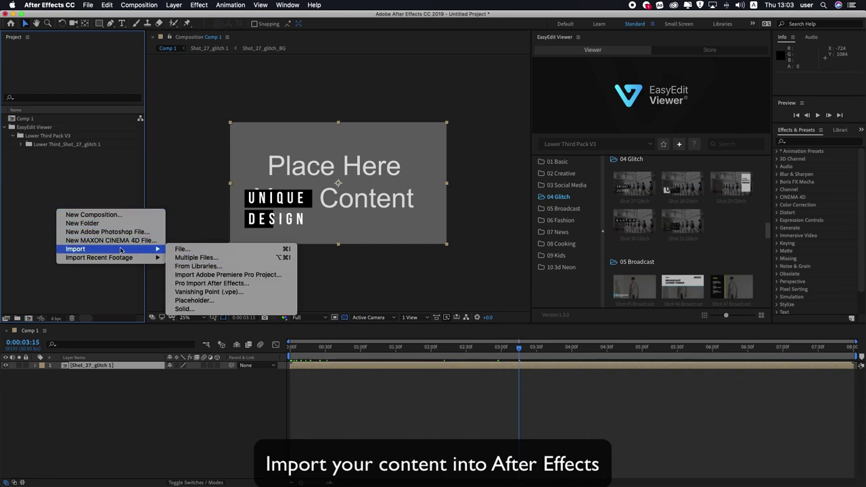
pyautogui.click(181, 250)
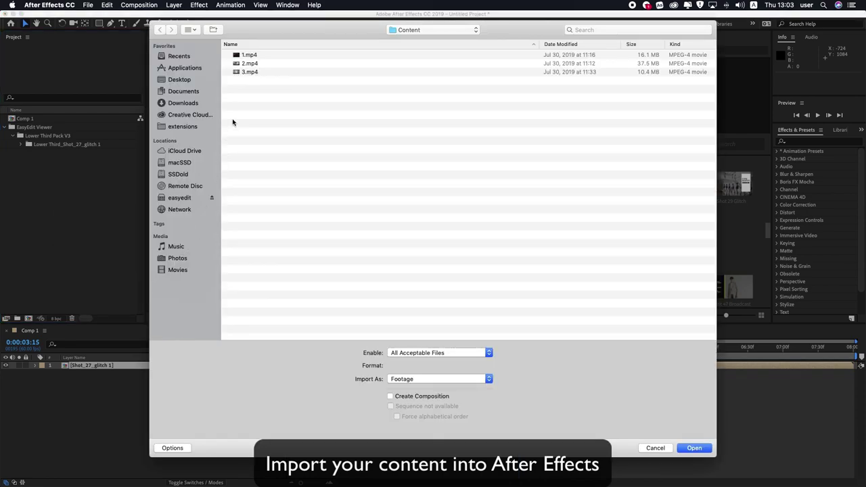
pyautogui.doubleClick(245, 73)
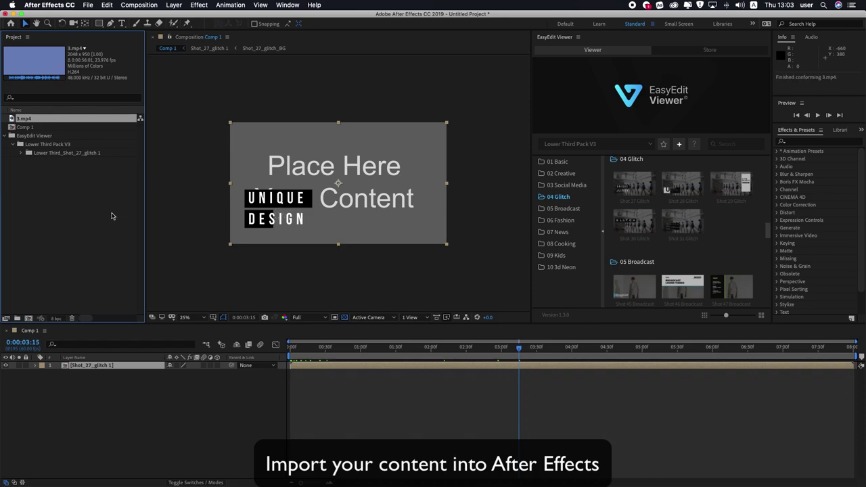
# Step: Open Shot_27_glitch 1, then its Content precomp, and place 3.mp4 as the top layer
pyautogui.click(83, 366)
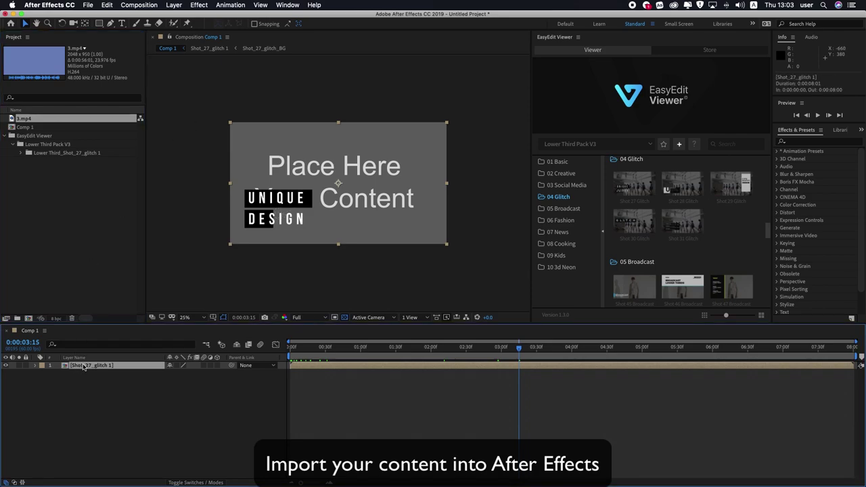
pyautogui.doubleClick(83, 366)
pyautogui.click(79, 374)
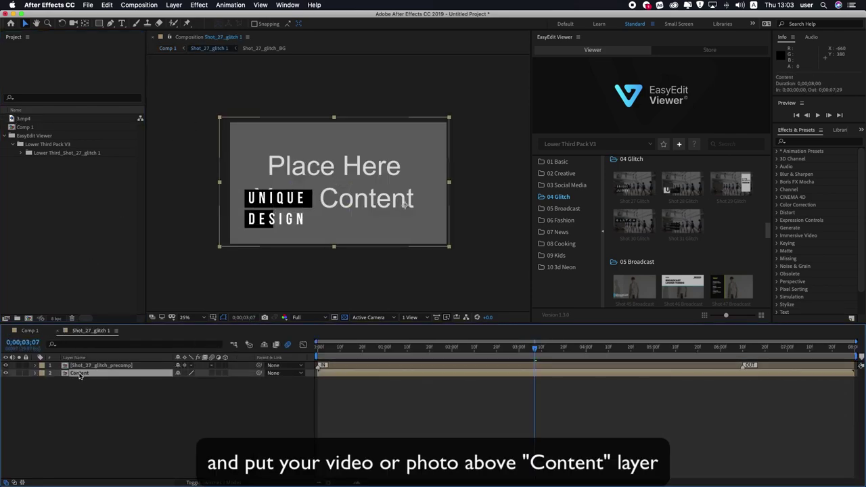
pyautogui.doubleClick(80, 374)
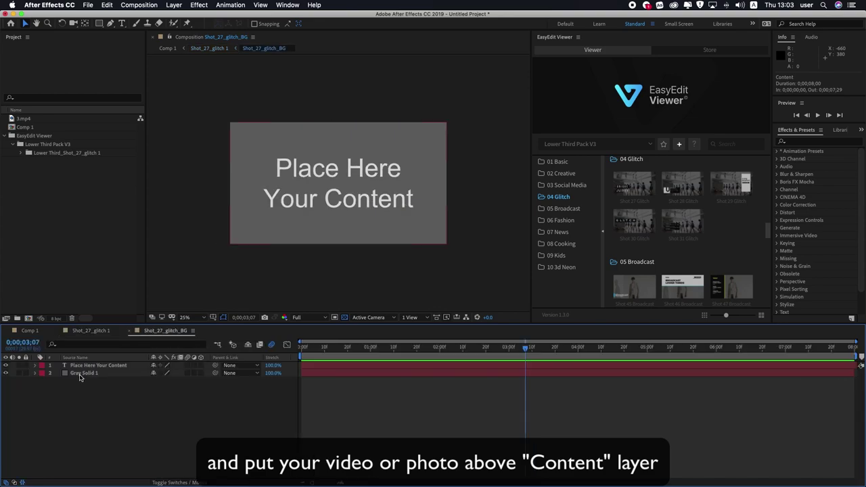
pyautogui.moveTo(25, 120); pyautogui.dragTo(82, 366)
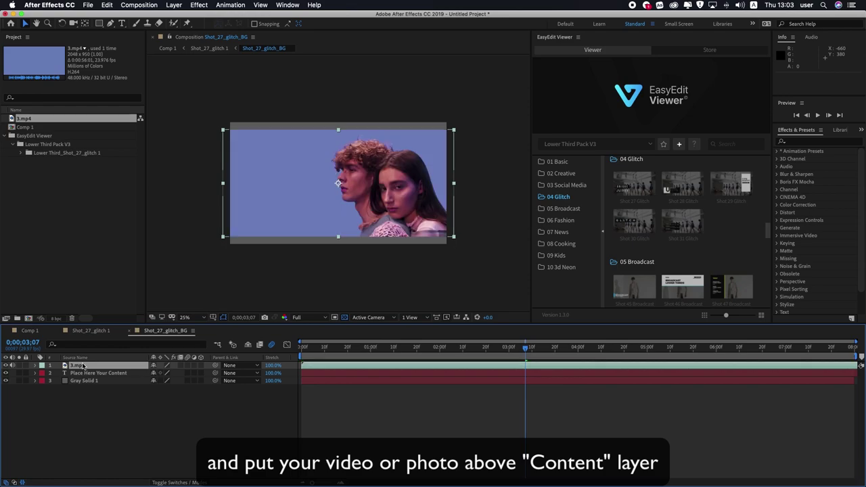
# Step: Scale the 3.mp4 footage to 123% and move it to X position 911
pyautogui.press('s')
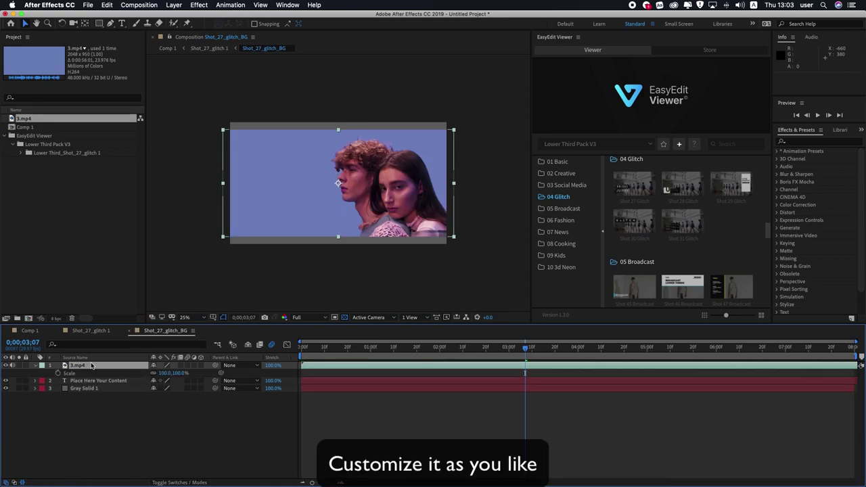
pyautogui.moveTo(180, 373); pyautogui.dragTo(190, 373)
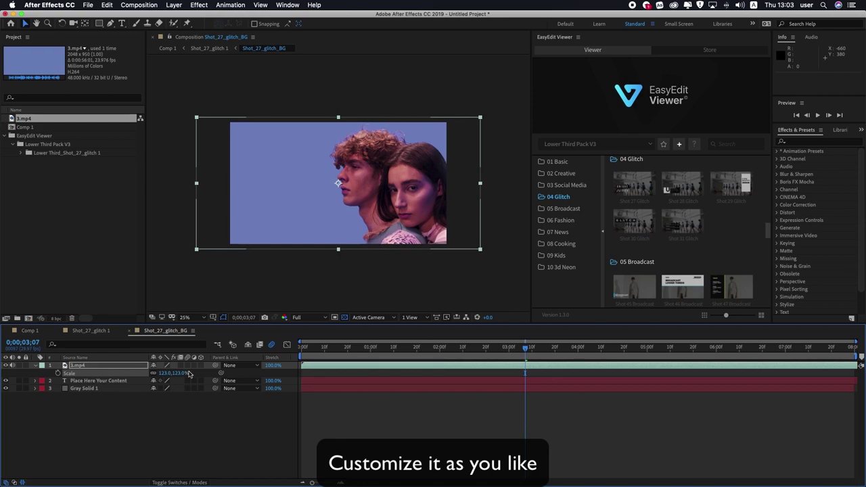
pyautogui.click(139, 368)
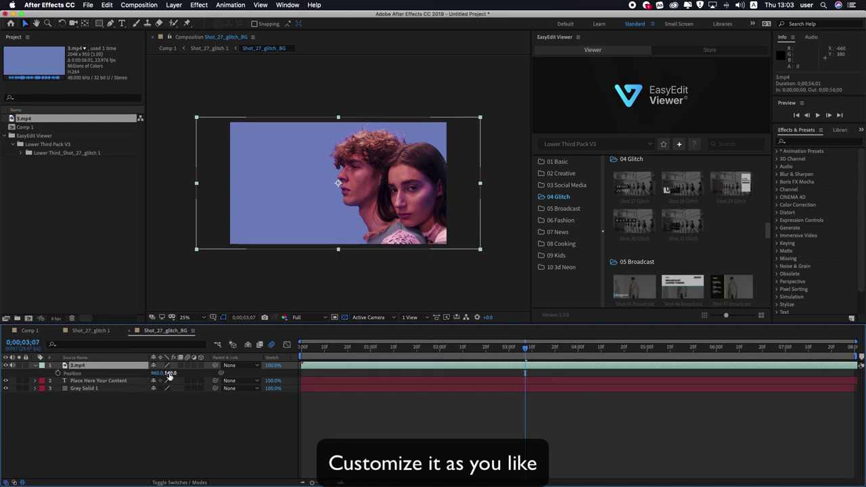
pyautogui.moveTo(159, 375); pyautogui.dragTo(217, 386)
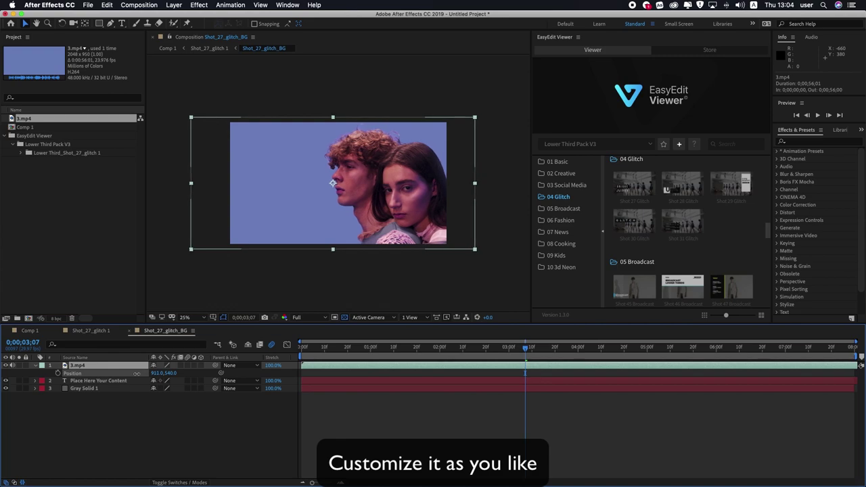
# Step: Slide the footage's timing to a different section, then scrub Comp 1 to preview
pyautogui.moveTo(340, 349); pyautogui.dragTo(304, 349)
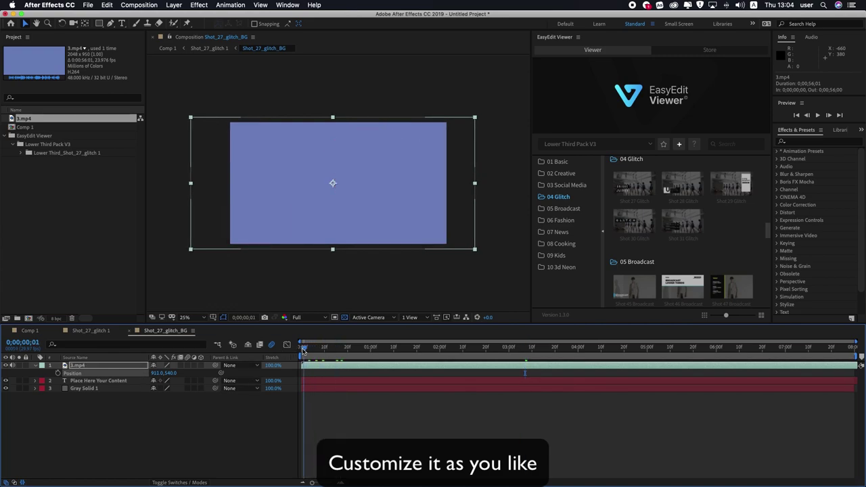
pyautogui.moveTo(551, 367)
pyautogui.mouseDown()
pyautogui.moveTo(700, 376)
pyautogui.moveTo(654, 377)
pyautogui.mouseUp()
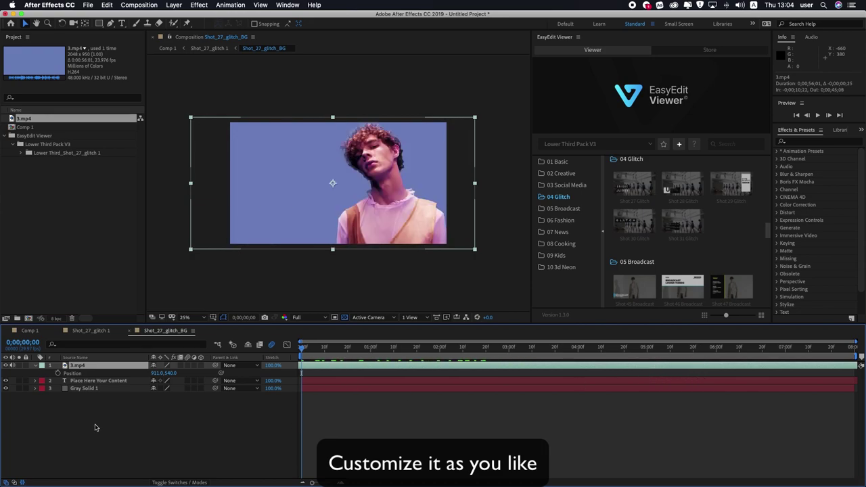
pyautogui.click(27, 331)
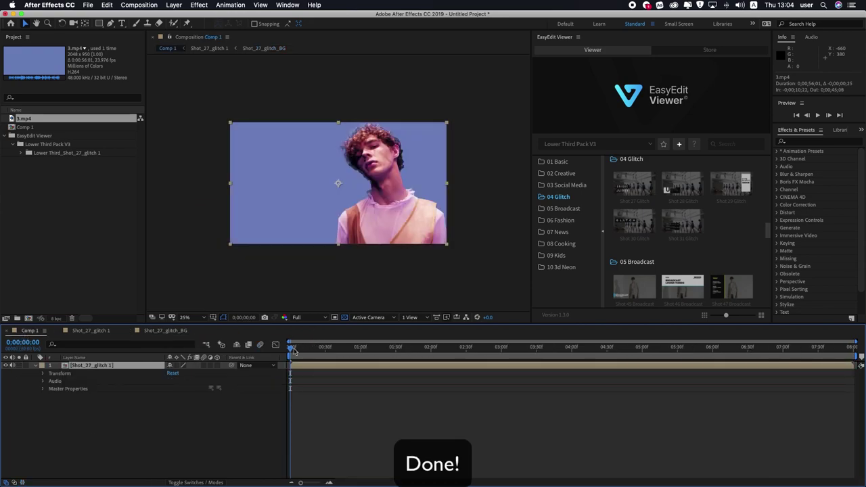
pyautogui.moveTo(292, 348); pyautogui.dragTo(484, 355)
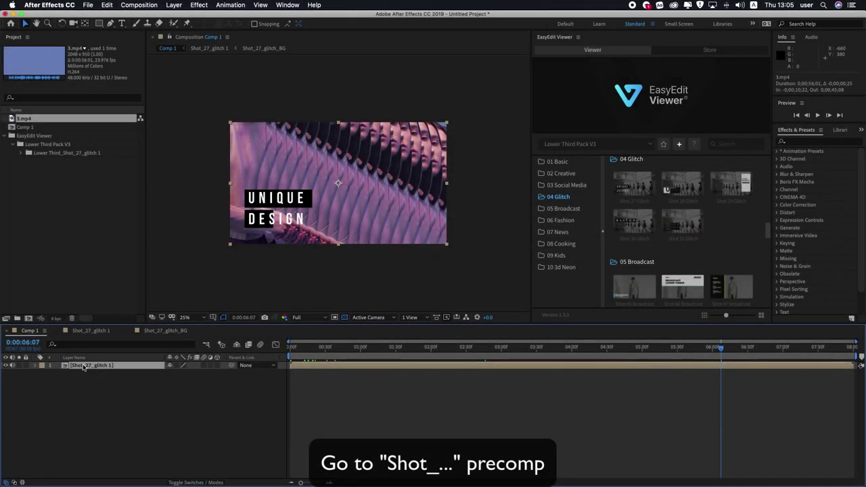
# Step: Open Shot_27_glitch 1 in Essential Graphics and start editing the first Source Text field
pyautogui.doubleClick(76, 366)
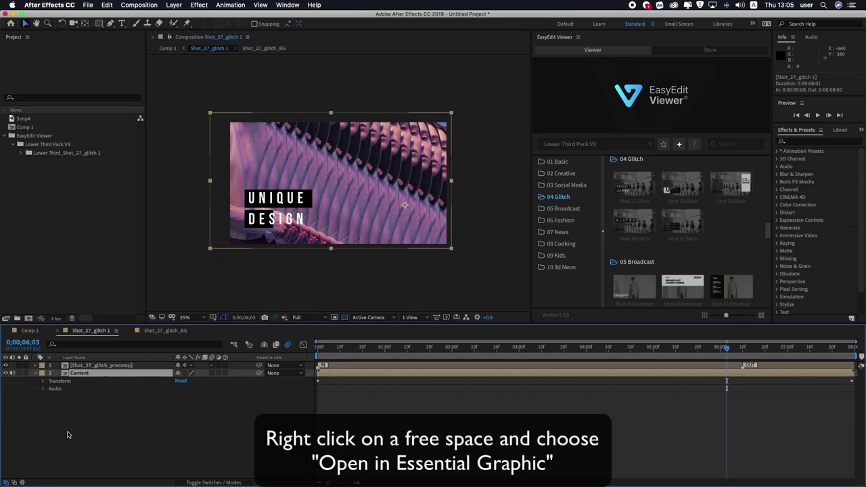
pyautogui.click(67, 434)
pyautogui.rightClick(79, 436)
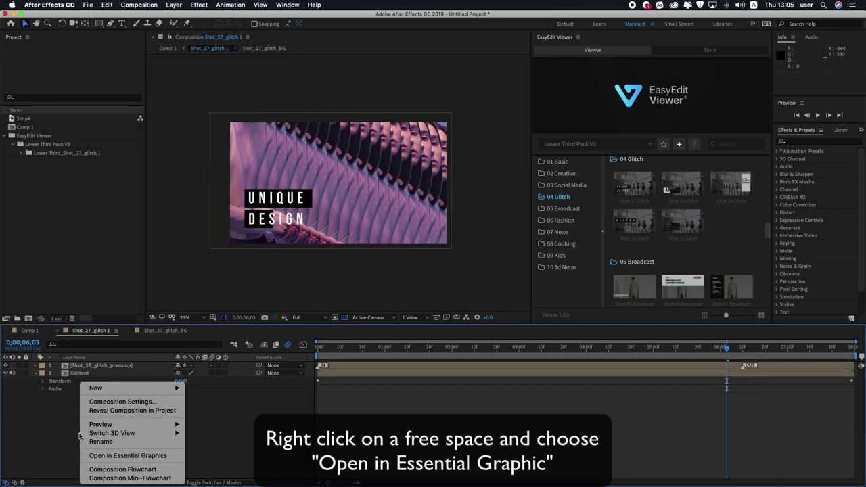
pyautogui.click(109, 456)
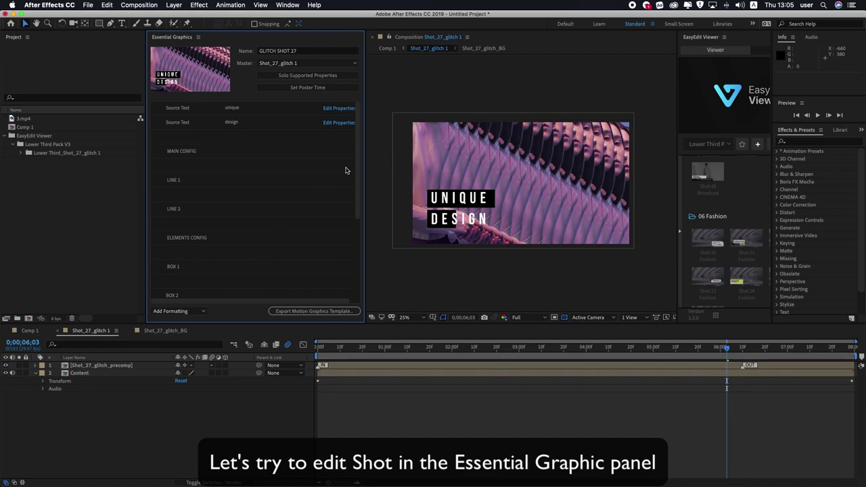
pyautogui.moveTo(360, 160)
pyautogui.mouseDown()
pyautogui.moveTo(348, 262)
pyautogui.moveTo(361, 129)
pyautogui.mouseUp()
pyautogui.click(200, 111)
pyautogui.write('Easy')
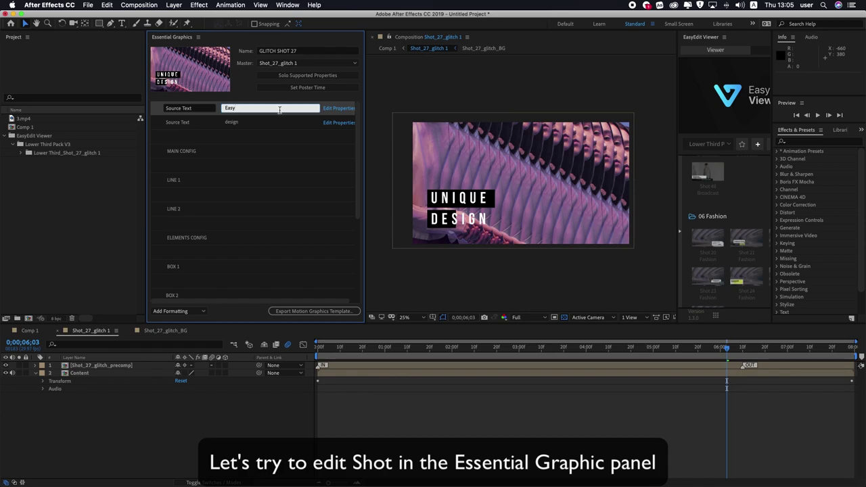
# Step: Keep 'Easy' as the first title line and replace 'design' with 'Edit' on the second
pyautogui.click(245, 123)
pyautogui.doubleClick(244, 122)
pyautogui.write('Edit')
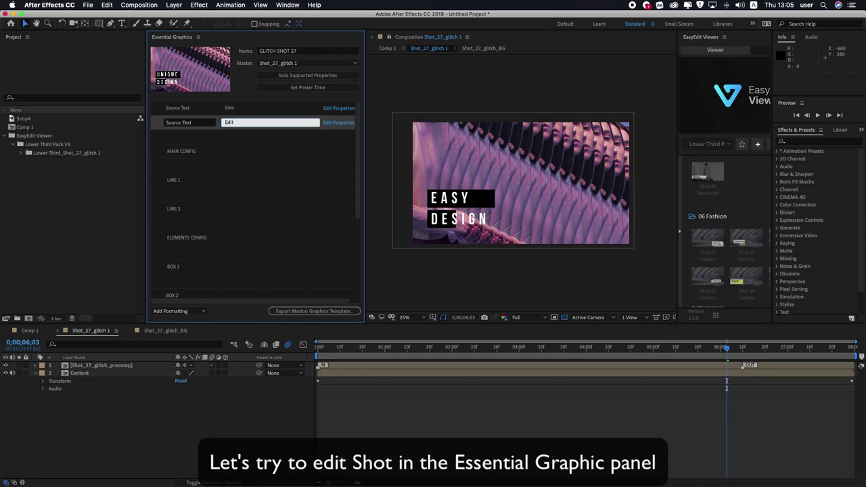
pyautogui.click(245, 135)
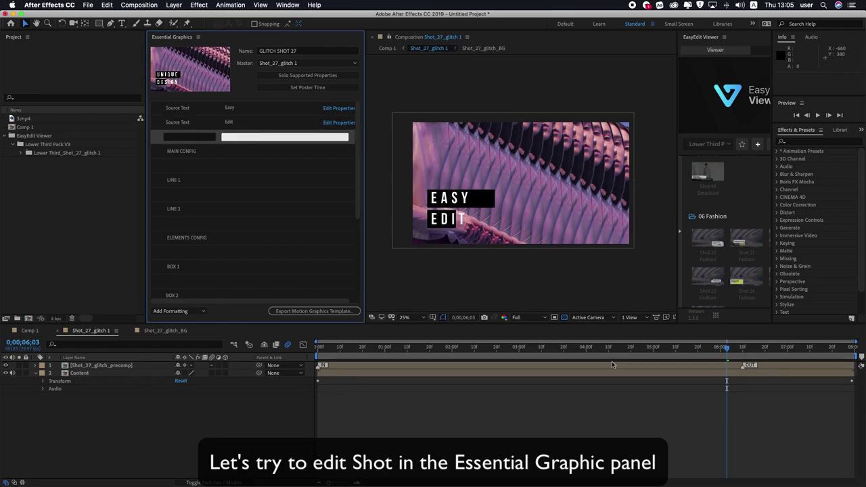
# Step: Scrub and play through the timeline to preview the EASY EDIT intro animation
pyautogui.moveTo(715, 356); pyautogui.dragTo(352, 349)
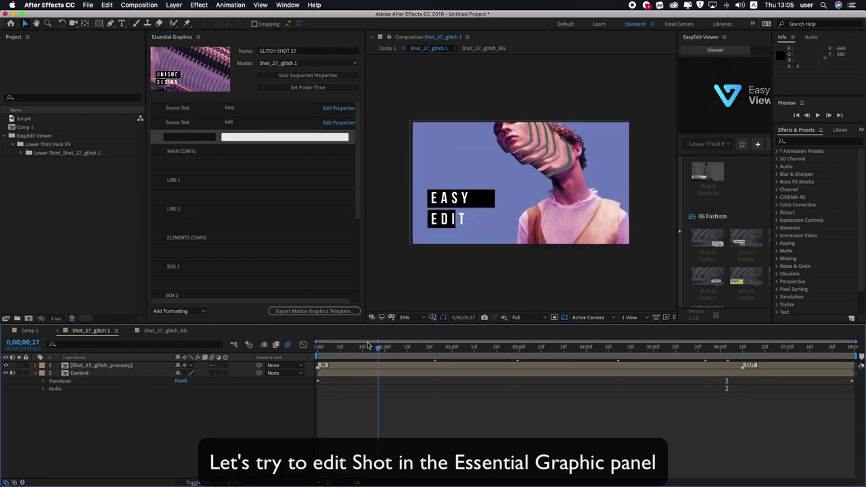
pyautogui.press('space')
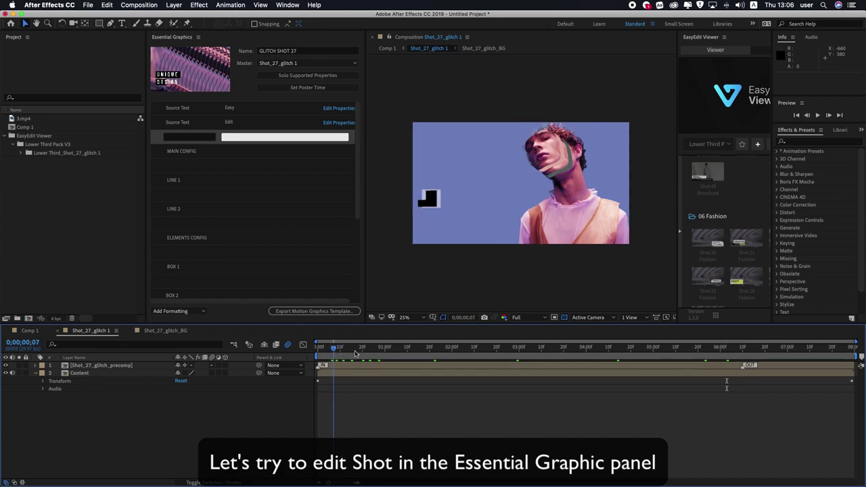
pyautogui.moveTo(426, 353); pyautogui.dragTo(618, 355)
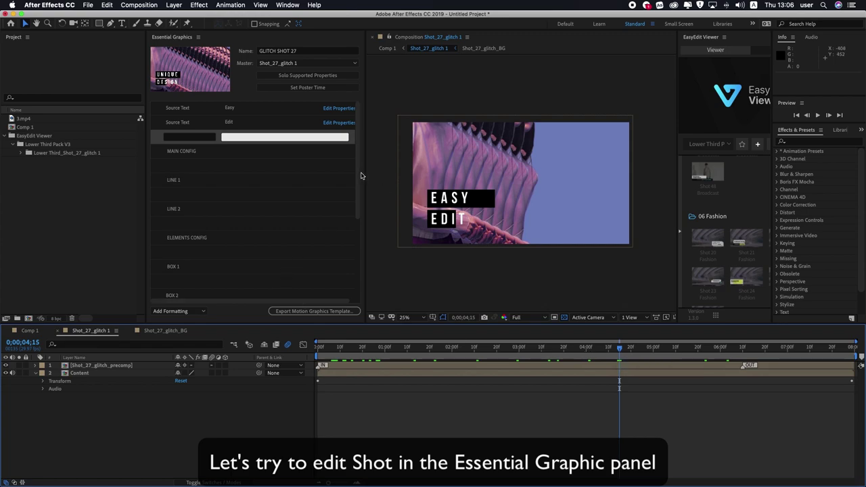
# Step: Try red for the first text line's colour, then restore it to white
pyautogui.moveTo(359, 176); pyautogui.dragTo(354, 260)
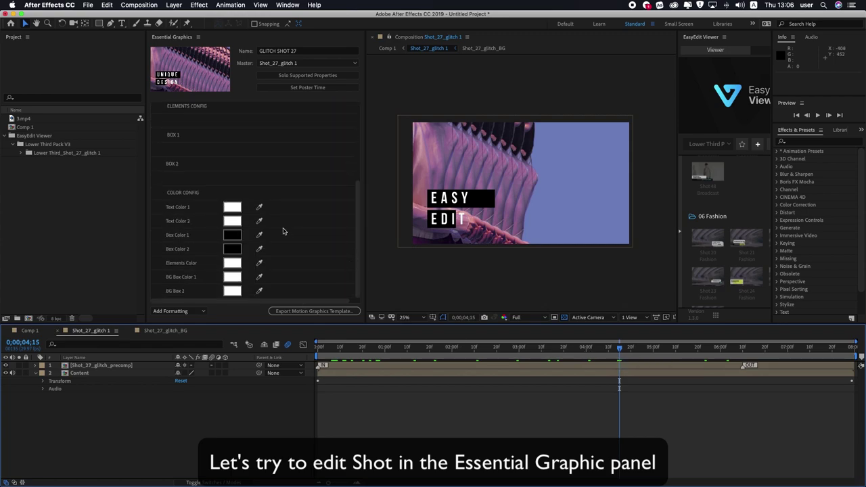
pyautogui.click(233, 207)
pyautogui.click(366, 252)
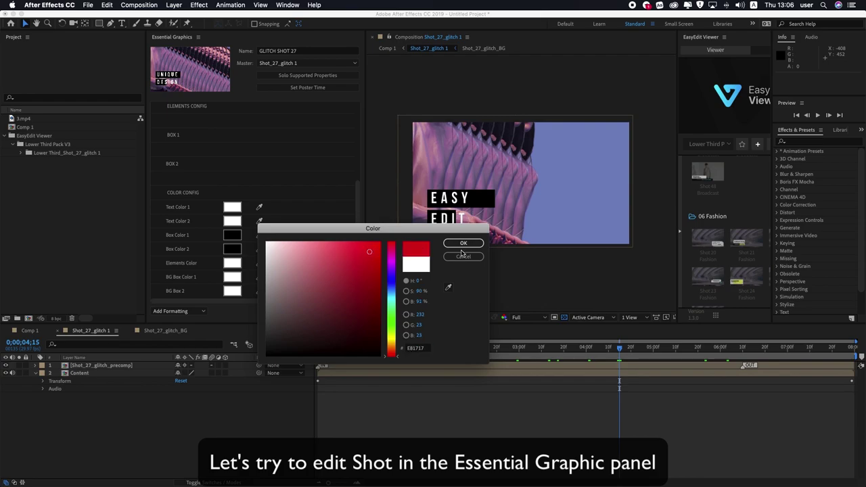
pyautogui.click(468, 249)
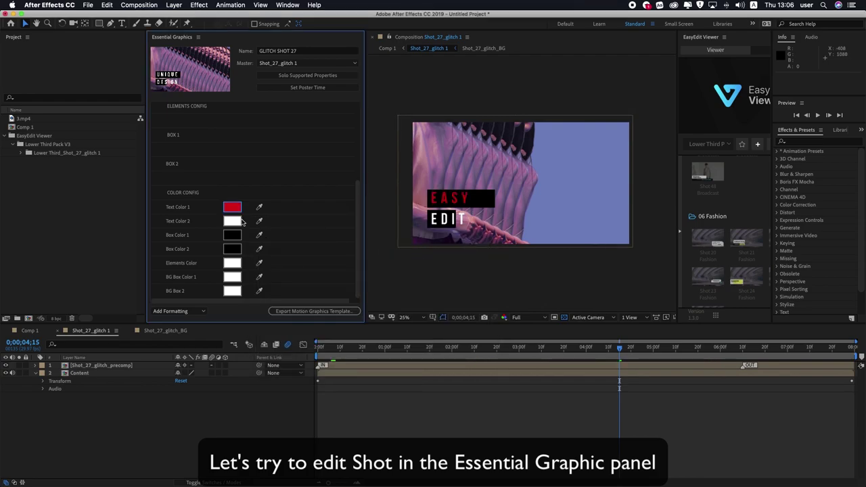
pyautogui.click(235, 220)
pyautogui.click(267, 243)
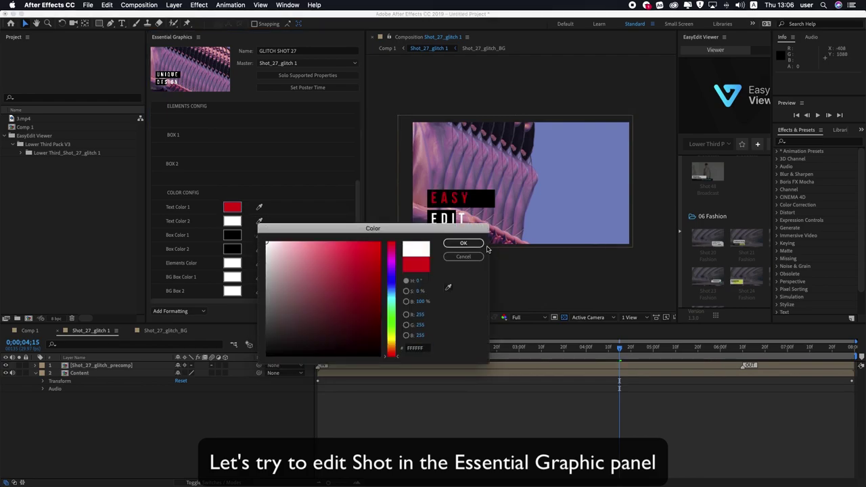
pyautogui.click(464, 243)
# Step: Set Box Color 1 to bright blue and eyedrop that blue into Box Color 2
pyautogui.click(233, 236)
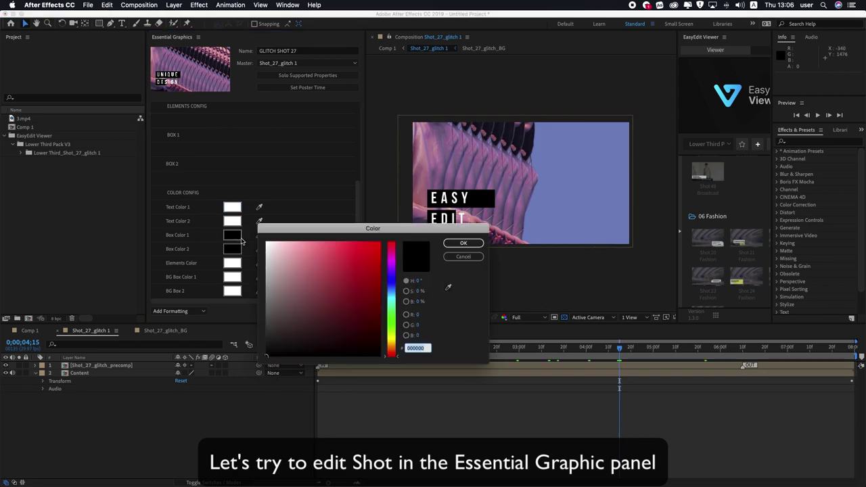
pyautogui.click(389, 292)
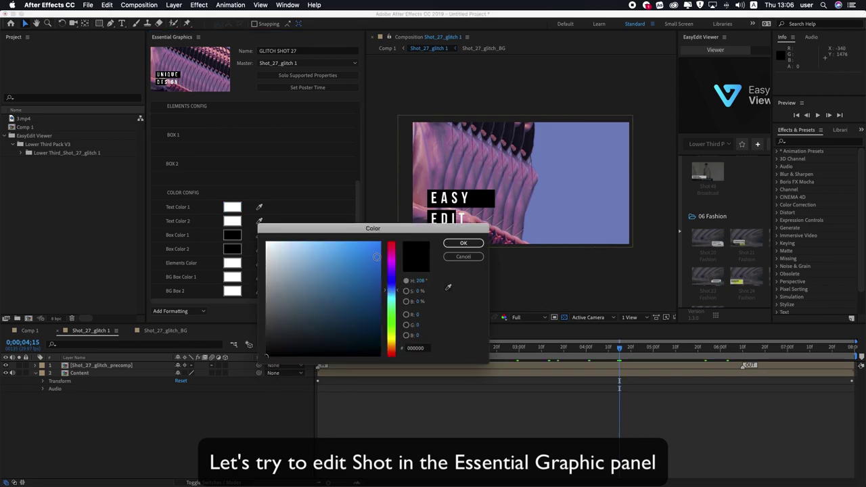
pyautogui.click(378, 244)
pyautogui.click(464, 243)
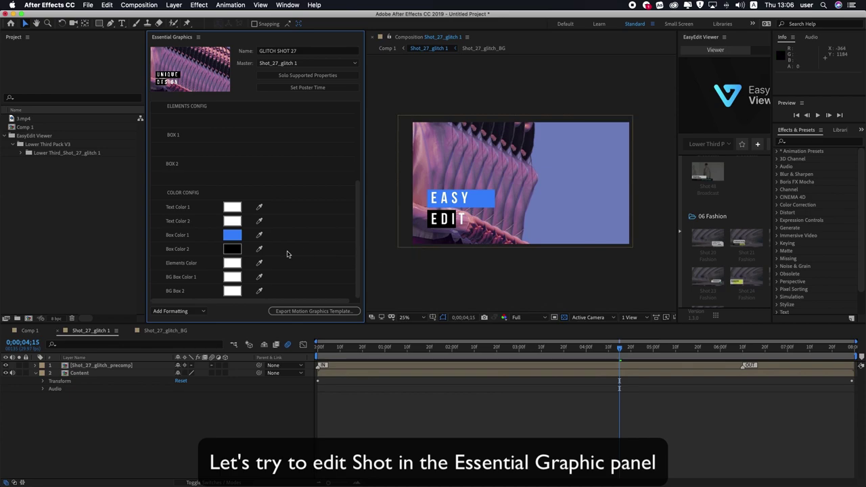
pyautogui.click(259, 250)
pyautogui.click(235, 234)
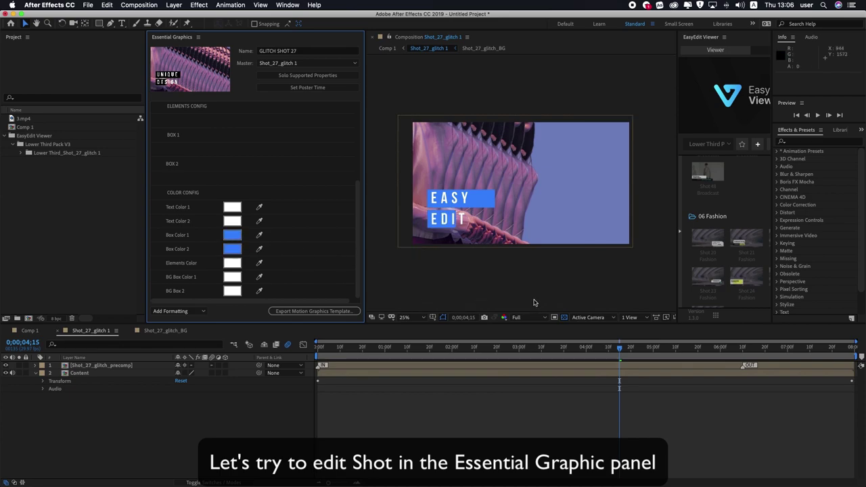
pyautogui.moveTo(620, 348)
pyautogui.mouseDown()
pyautogui.moveTo(819, 350)
pyautogui.moveTo(490, 349)
pyautogui.moveTo(354, 329)
pyautogui.moveTo(503, 349)
pyautogui.mouseUp()
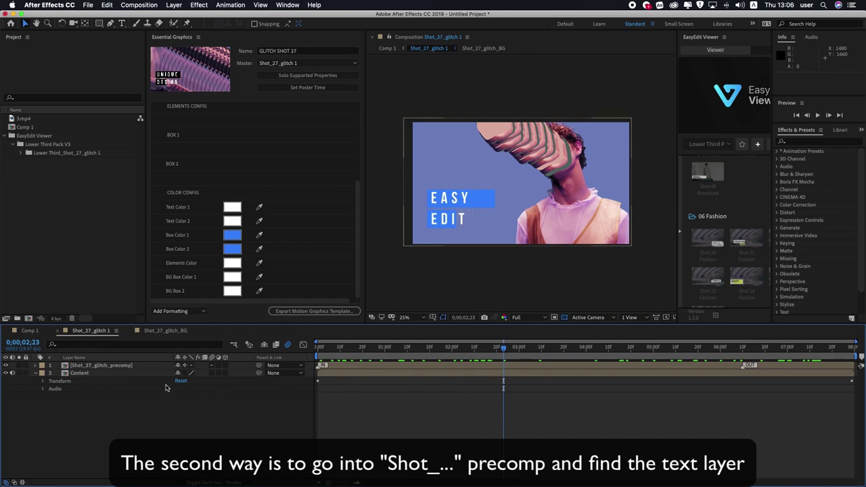
# Step: Open the text precomp and retype the TEXT_1 line from EASY to 'ANY TEXT'
pyautogui.doubleClick(95, 366)
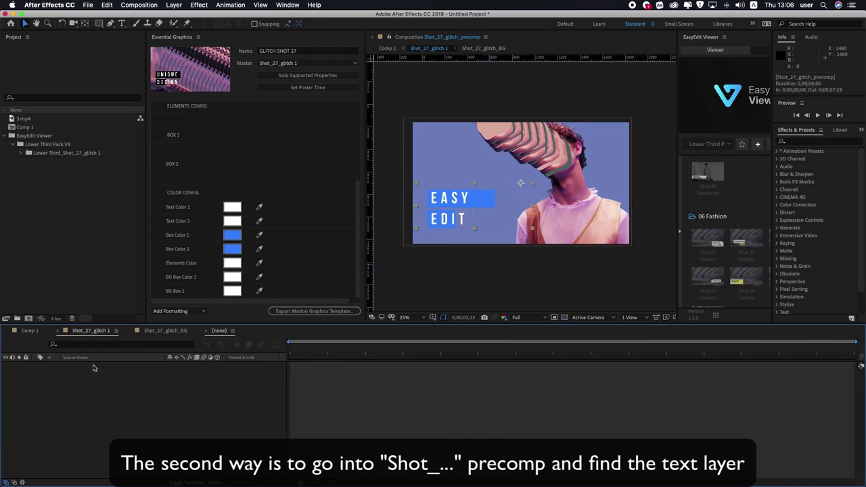
pyautogui.click(78, 366)
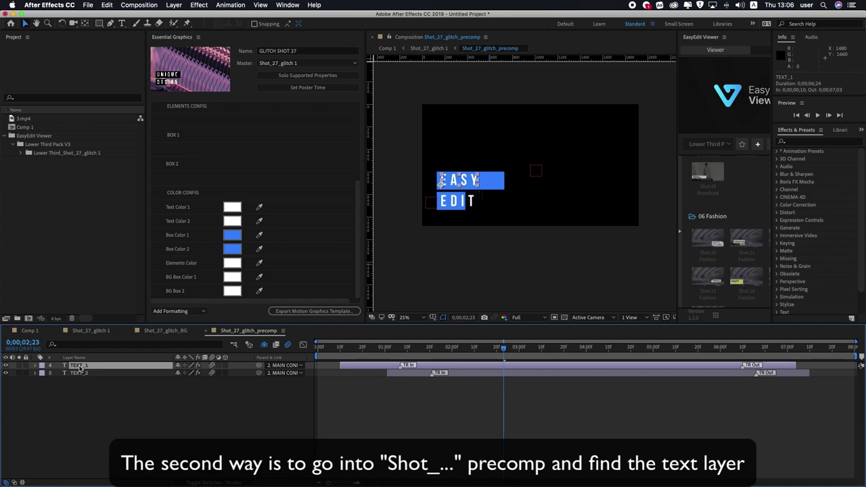
pyautogui.doubleClick(79, 366)
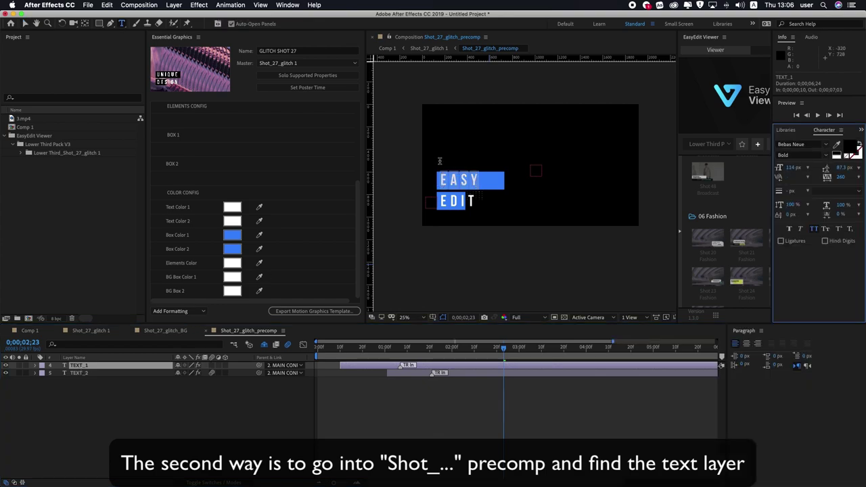
pyautogui.click(479, 192)
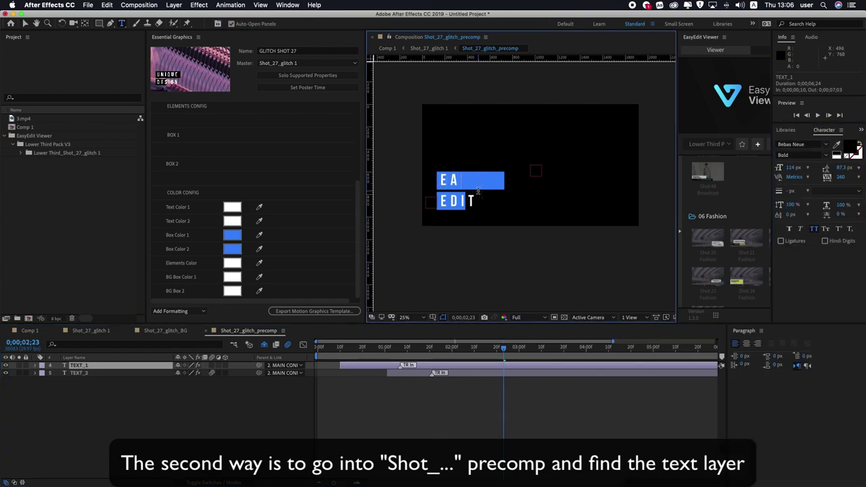
pyautogui.write('ANY TEXT')
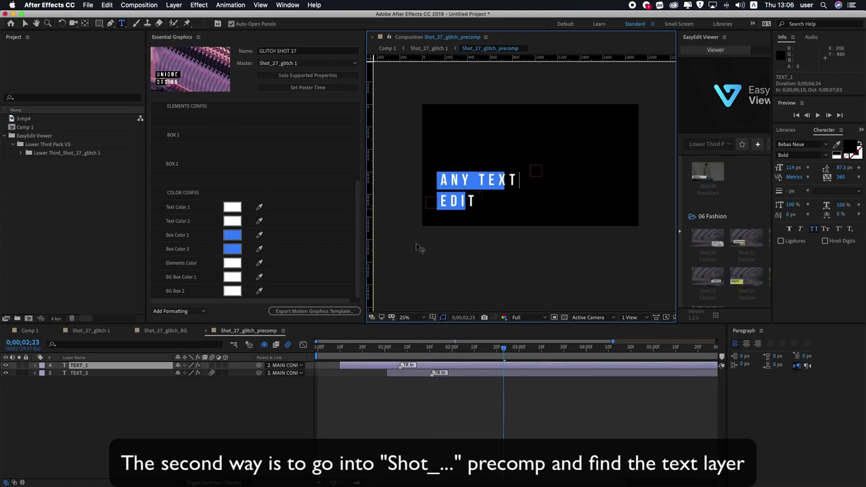
pyautogui.click(86, 383)
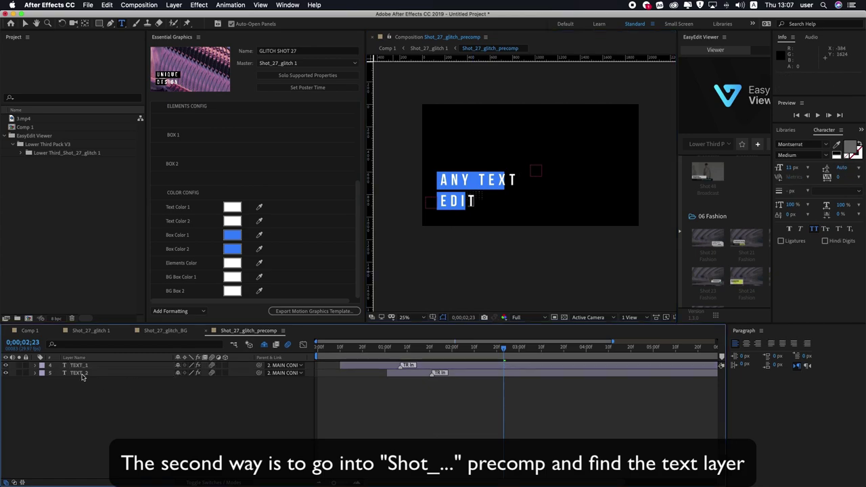
# Step: Retype the TEXT_2 line from EDIT to 'HERE'
pyautogui.click(80, 374)
pyautogui.write('HERE')
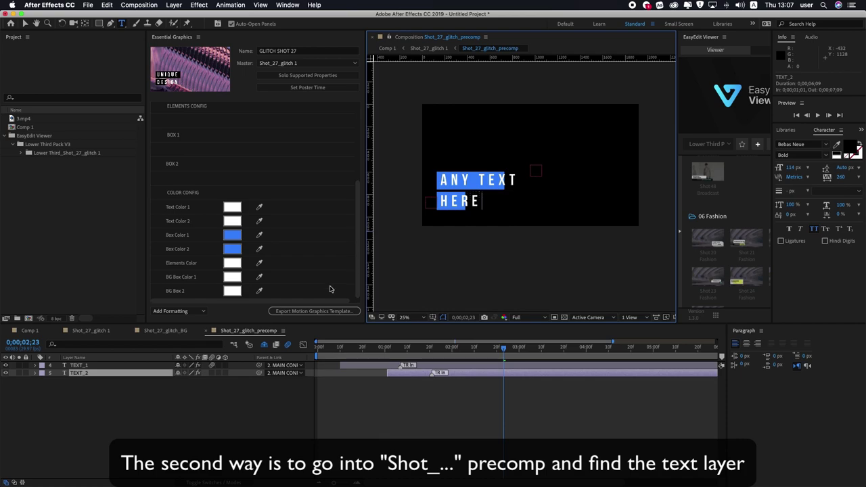
pyautogui.click(199, 409)
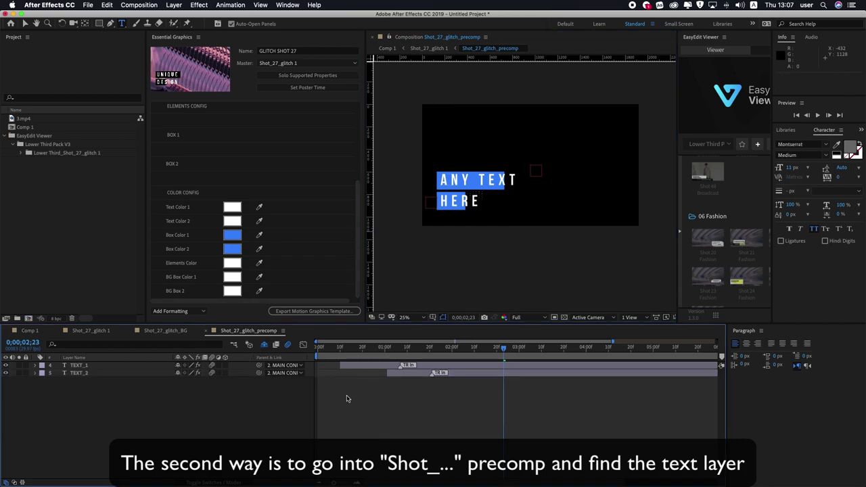
# Step: Back in Comp 1, set Box Color 2 and Box Color 1 to black, then scrub back
pyautogui.click(34, 331)
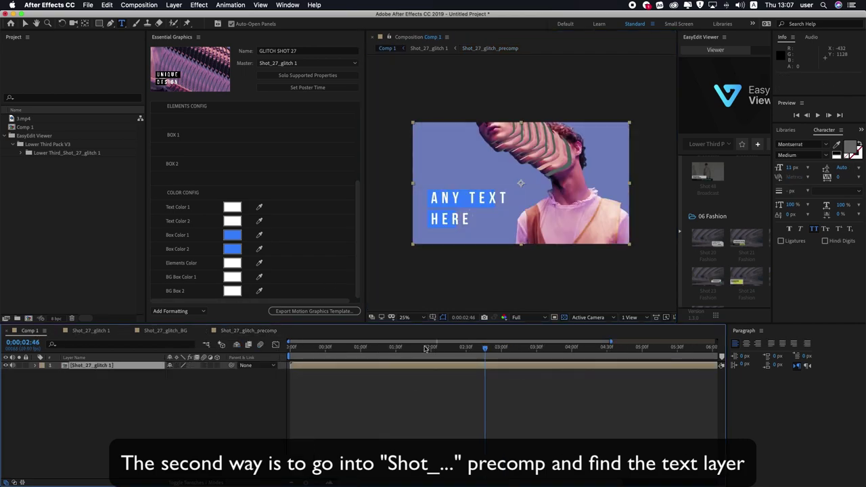
pyautogui.click(233, 249)
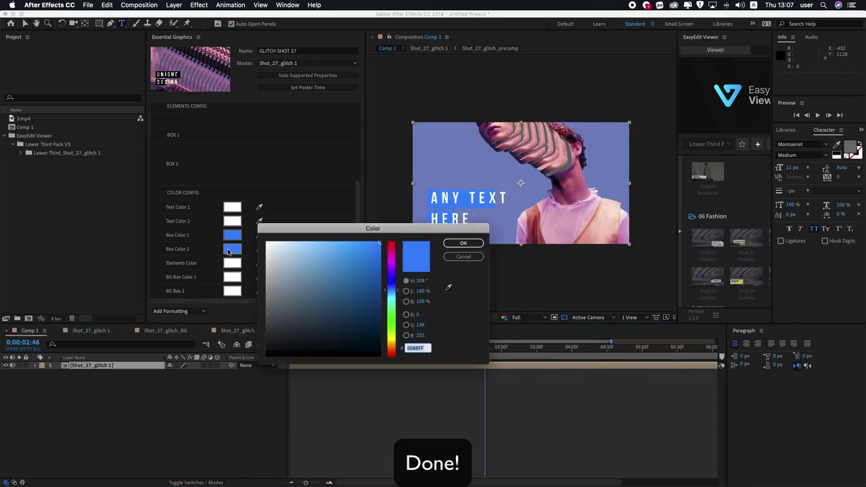
pyautogui.moveTo(291, 275); pyautogui.dragTo(251, 368)
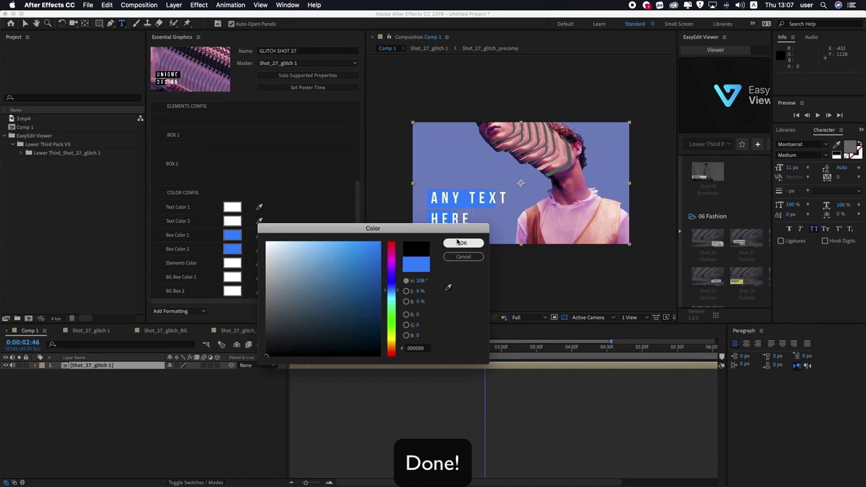
pyautogui.click(453, 244)
pyautogui.click(224, 239)
pyautogui.click(268, 355)
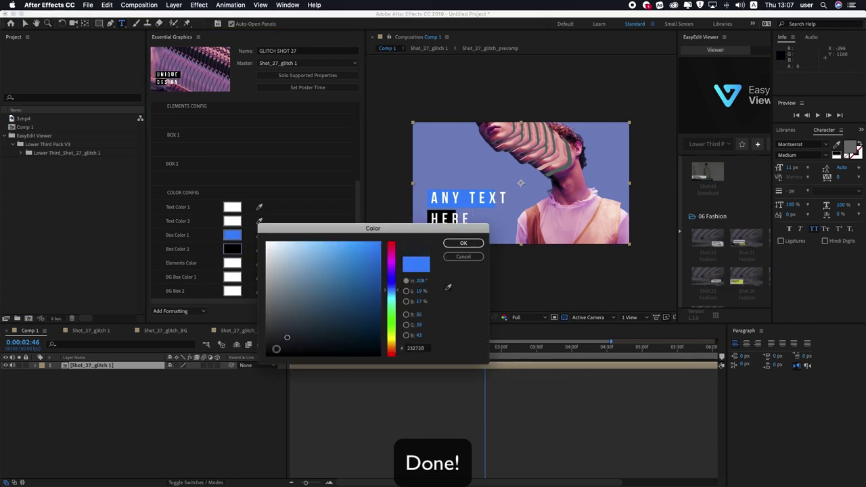
pyautogui.click(463, 243)
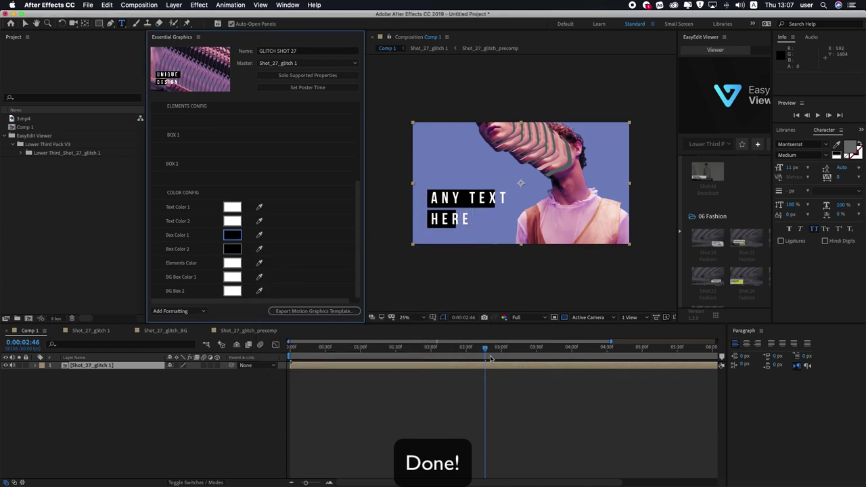
pyautogui.moveTo(490, 359)
pyautogui.mouseDown()
pyautogui.moveTo(345, 357)
pyautogui.moveTo(543, 349)
pyautogui.mouseUp()
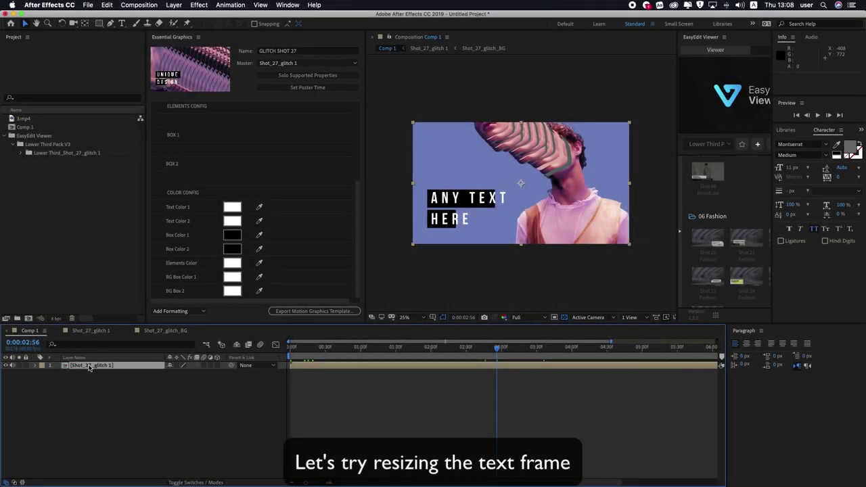
# Step: In the precomp, reveal shy layers and widen BOX_1 to fit 'ANY TEXT'
pyautogui.doubleClick(88, 366)
pyautogui.doubleClick(88, 367)
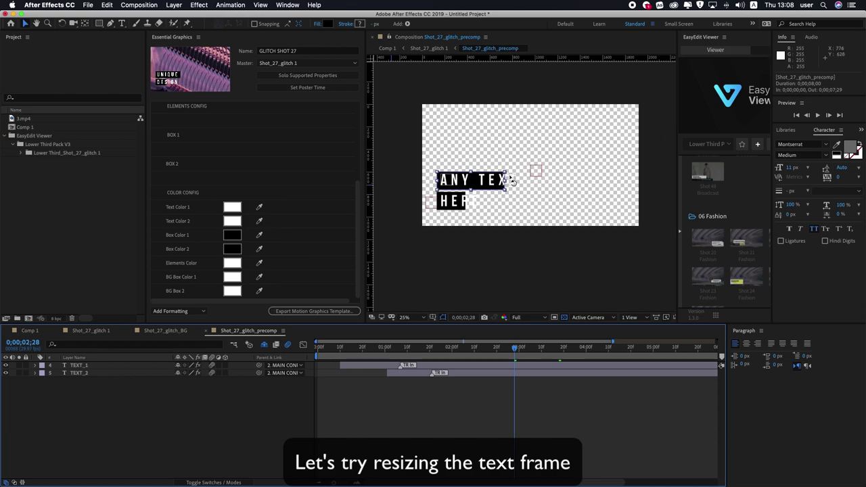
pyautogui.click(264, 347)
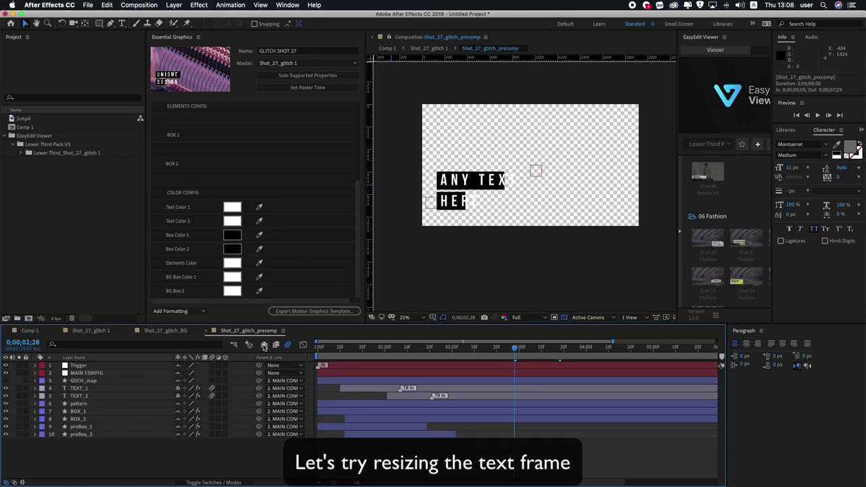
pyautogui.click(78, 412)
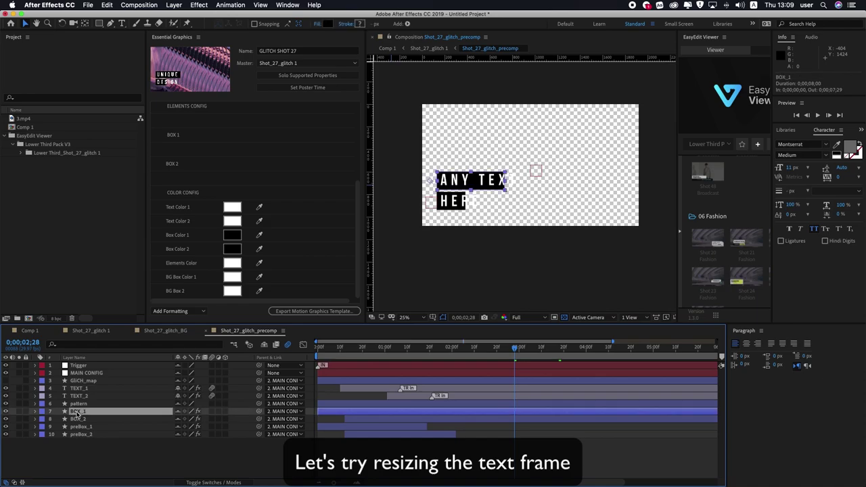
pyautogui.click(504, 182)
pyautogui.moveTo(509, 182); pyautogui.dragTo(517, 183)
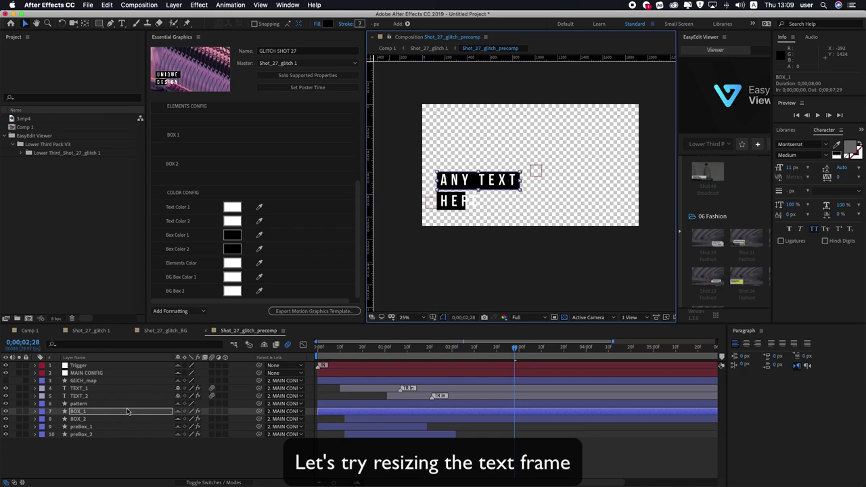
# Step: Widen BOX_2 to fit 'HERE', then preview the finished lower third in Comp 1
pyautogui.click(76, 420)
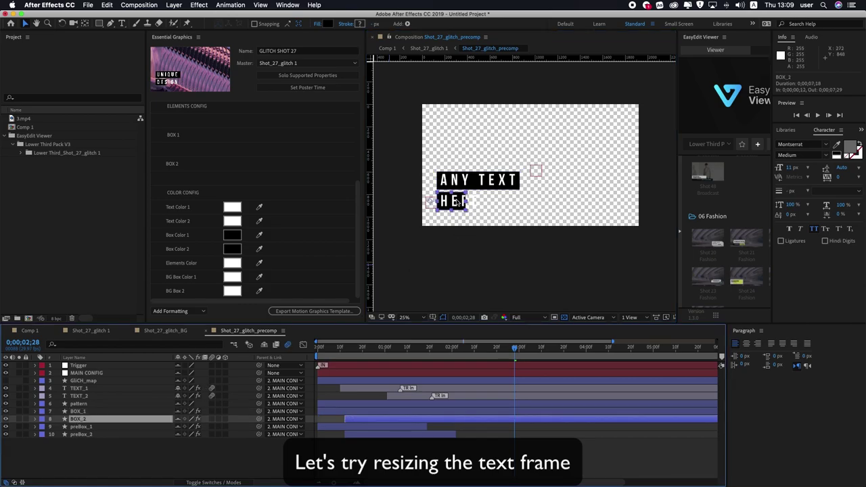
pyautogui.moveTo(465, 201); pyautogui.dragTo(470, 203)
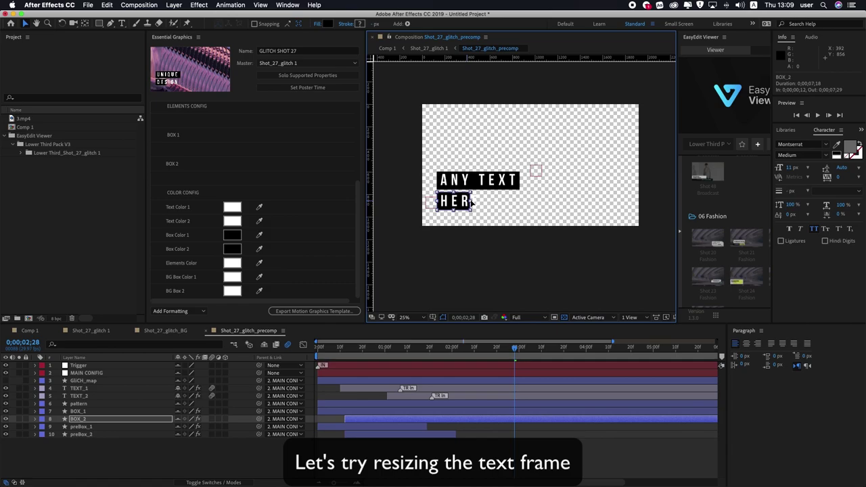
pyautogui.click(29, 331)
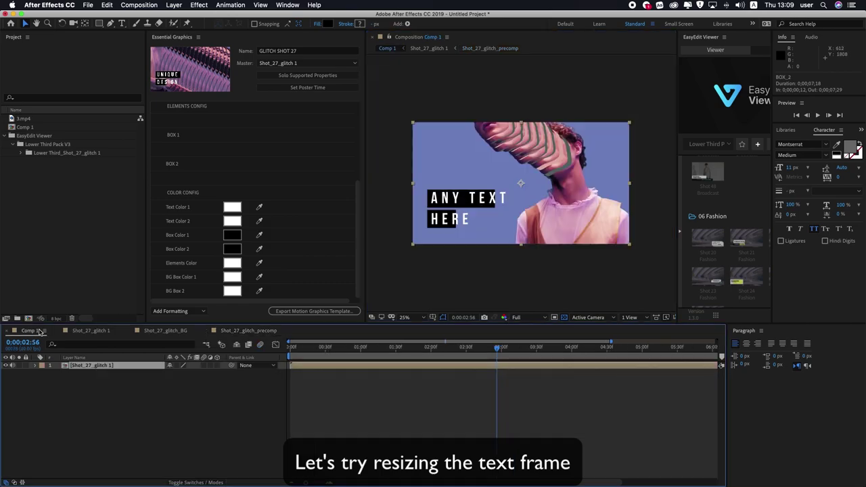
pyautogui.press('space')
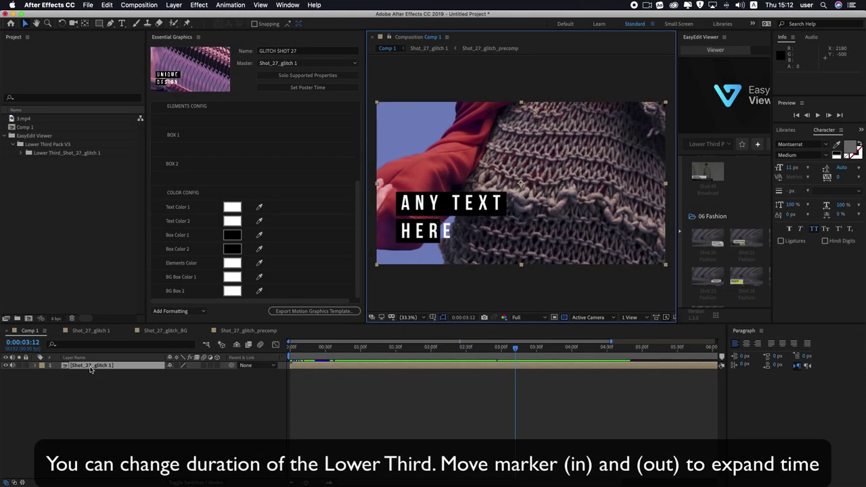
# Step: In Shot_27_glitch 1, zoom out the timeline and move the IN marker to about 0;00;01;28
pyautogui.doubleClick(90, 369)
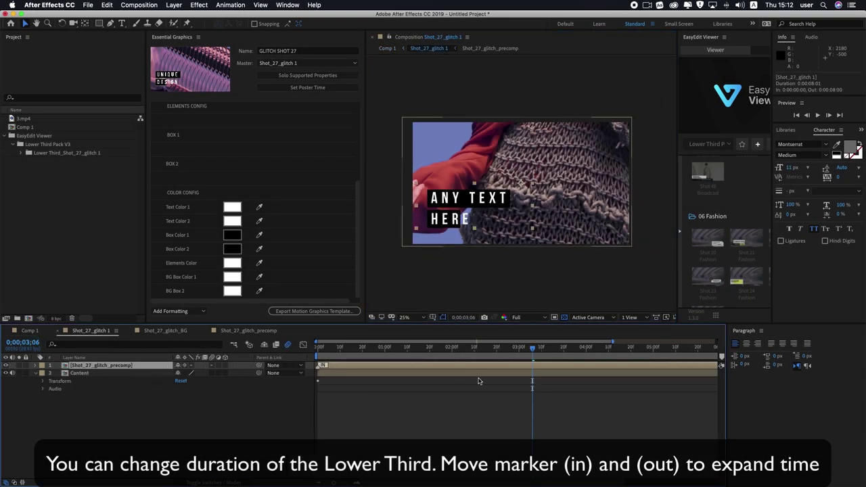
pyautogui.press('-')
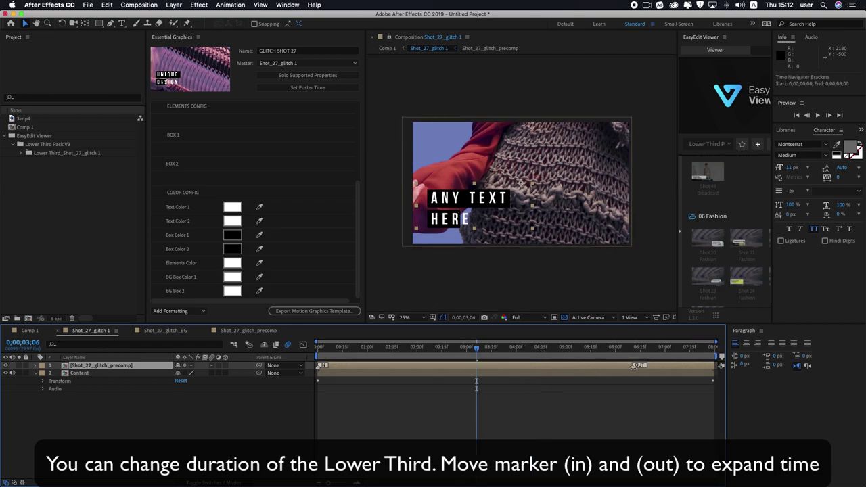
pyautogui.moveTo(450, 349); pyautogui.dragTo(350, 357)
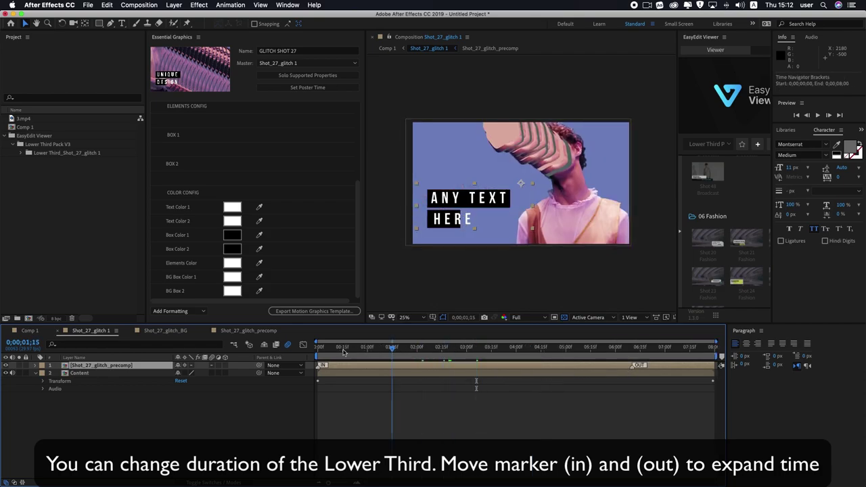
pyautogui.press('space')
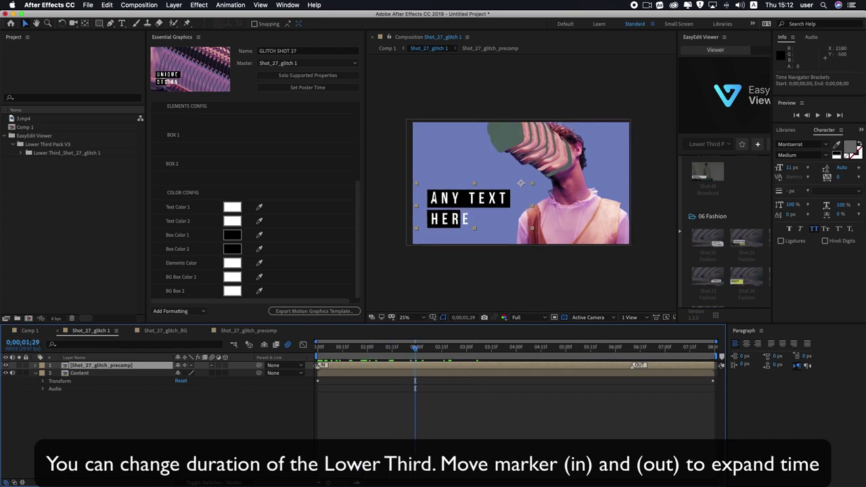
pyautogui.moveTo(321, 365)
pyautogui.mouseDown()
pyautogui.moveTo(416, 366)
pyautogui.moveTo(430, 355)
pyautogui.moveTo(636, 376)
pyautogui.mouseUp()
# Step: Drag the OUT marker earlier to shorten the lower third's ending
pyautogui.press('space')
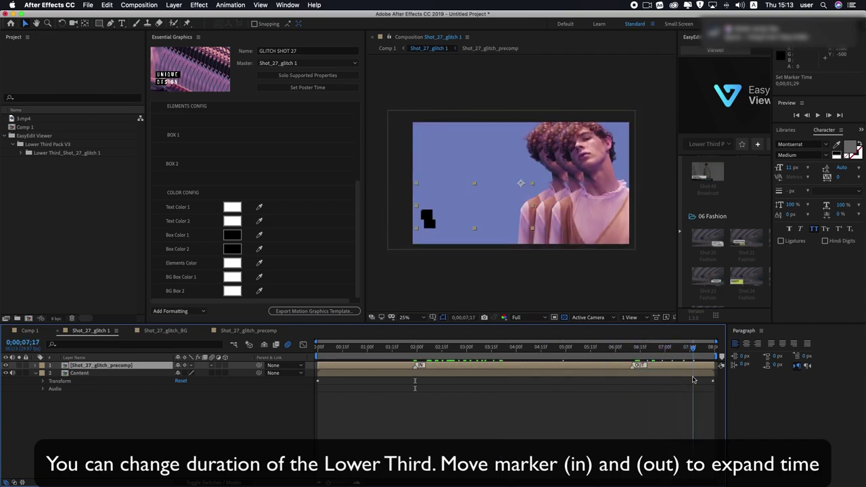
pyautogui.click(512, 348)
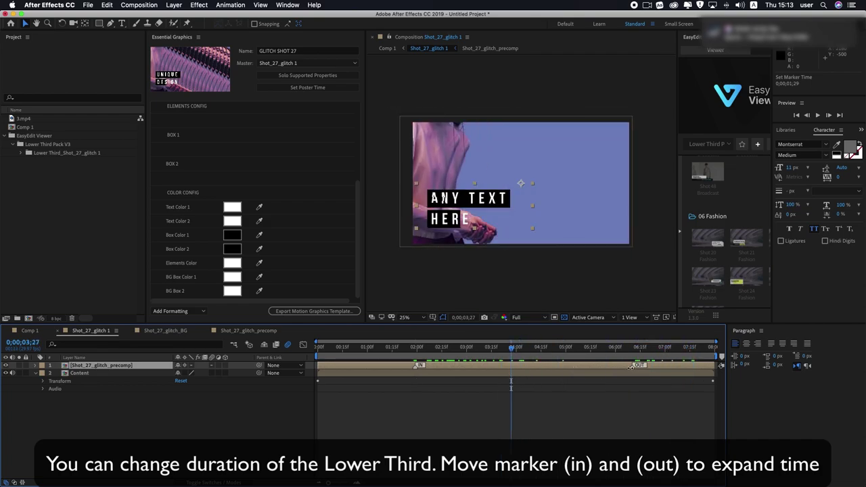
pyautogui.moveTo(639, 366); pyautogui.dragTo(519, 366)
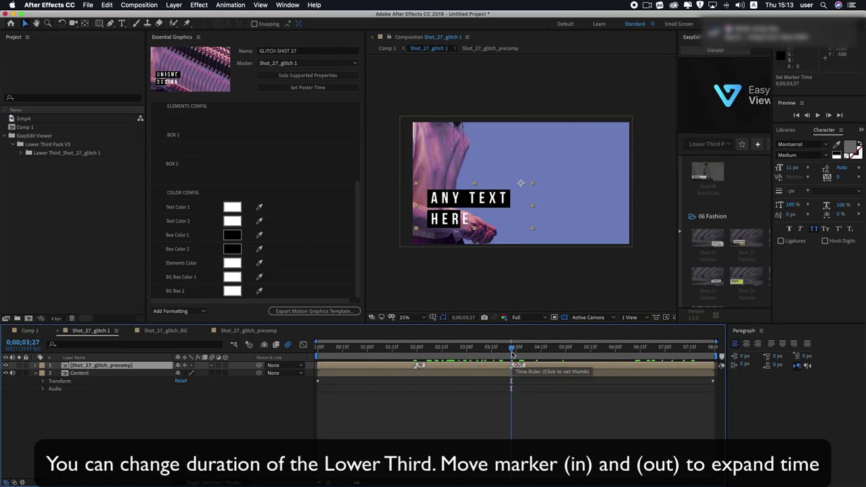
pyautogui.click(543, 347)
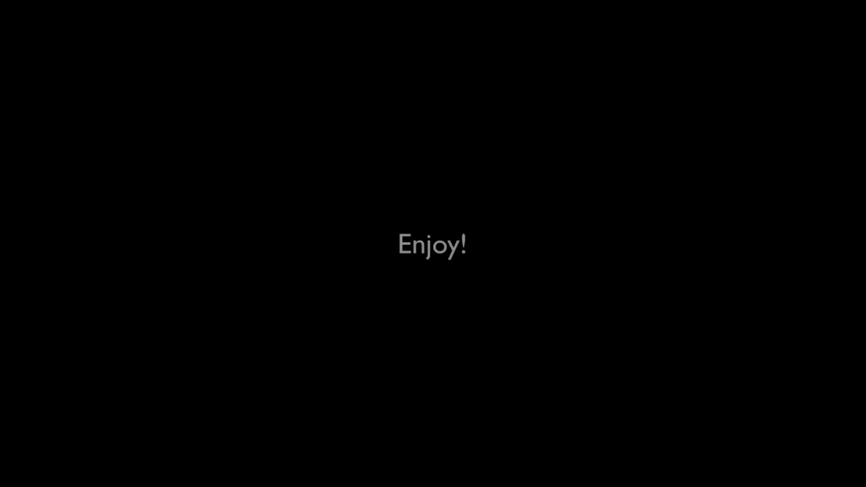